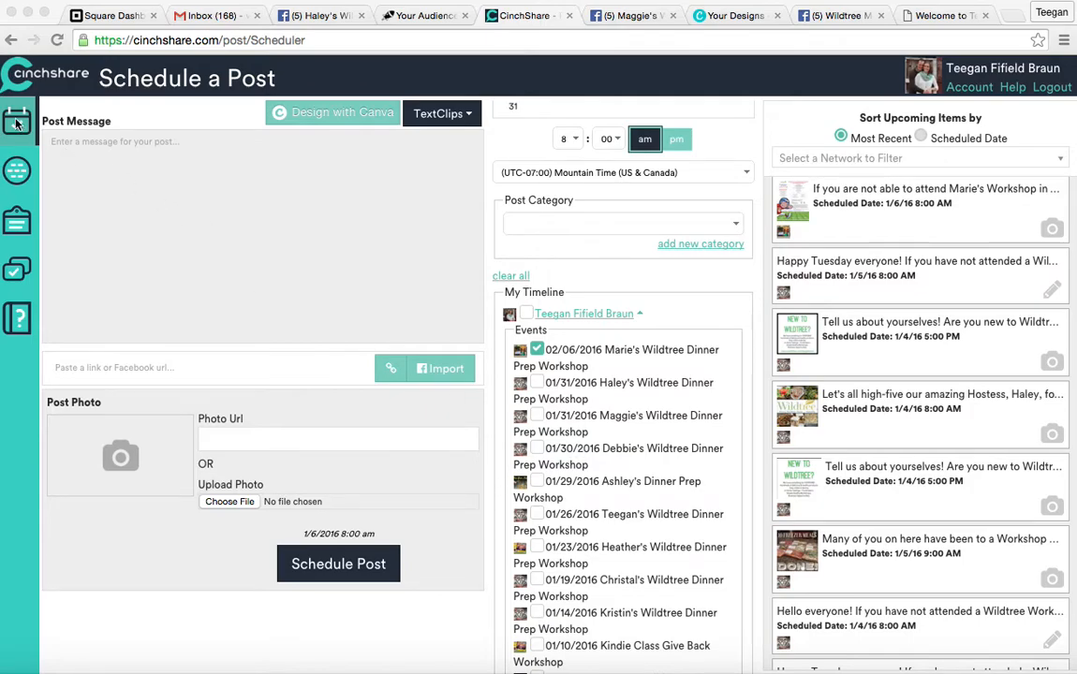
Switch from the post scheduler to the My Networks page of connected Facebook networks.
{"action": "left_click", "coordinate": [20, 172]}
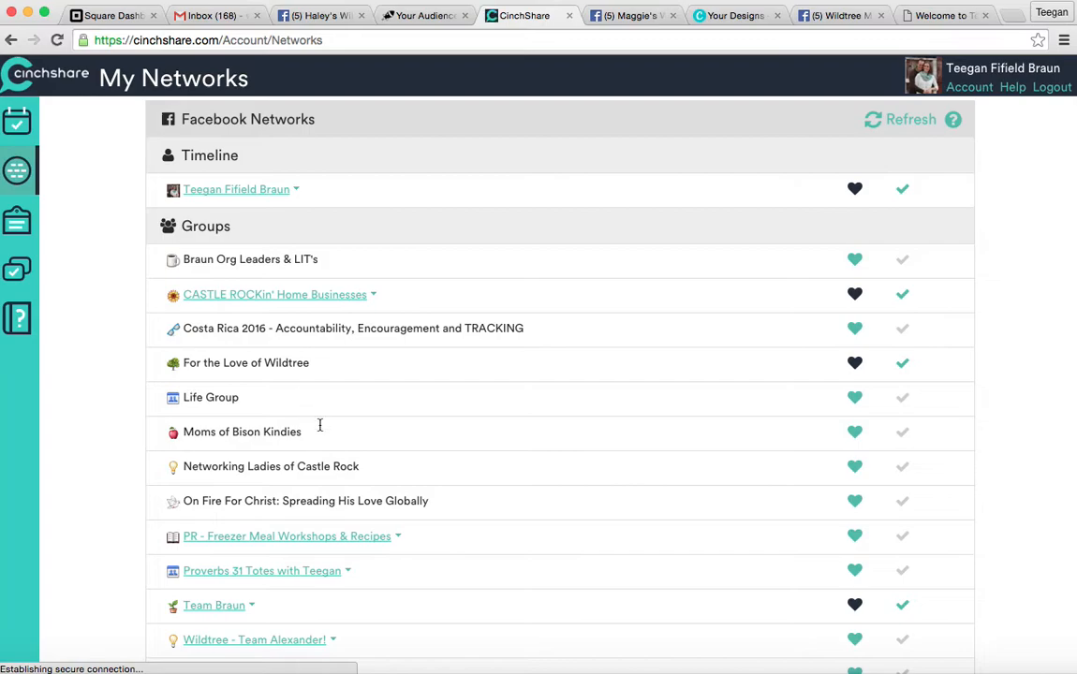
Expand the personal timeline to list its albums and workshop events, down to the Events section.
{"action": "scroll", "coordinate": [319, 428], "scroll_direction": "down", "scroll_amount": 5}
{"action": "scroll", "coordinate": [320, 428], "scroll_direction": "up", "scroll_amount": 5}
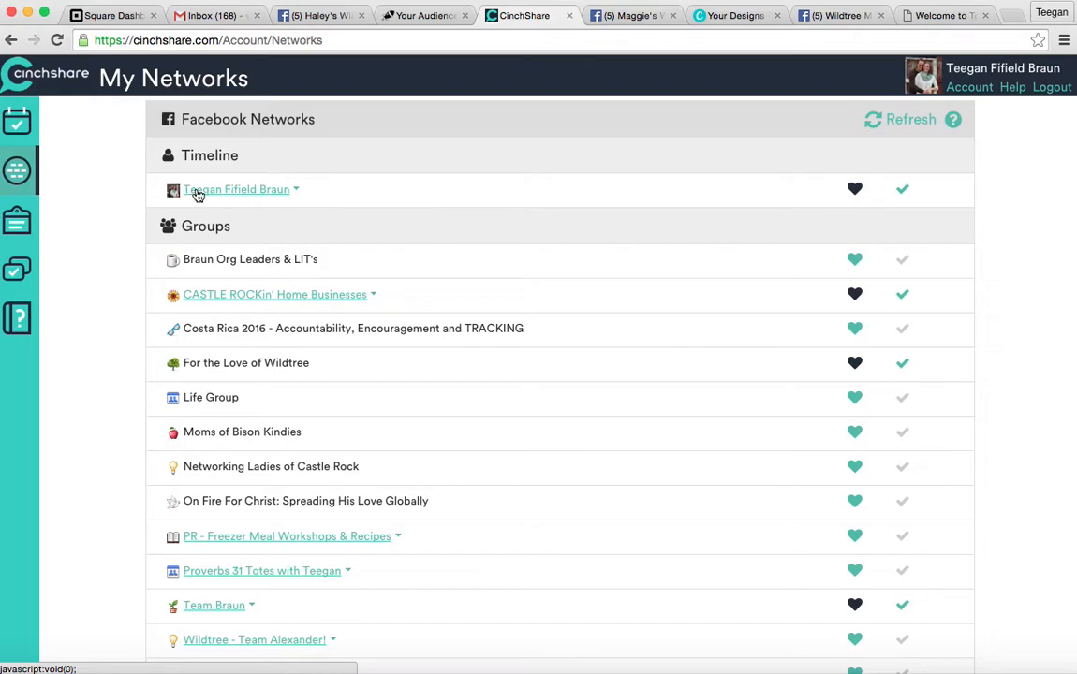
{"action": "left_click", "coordinate": [228, 193]}
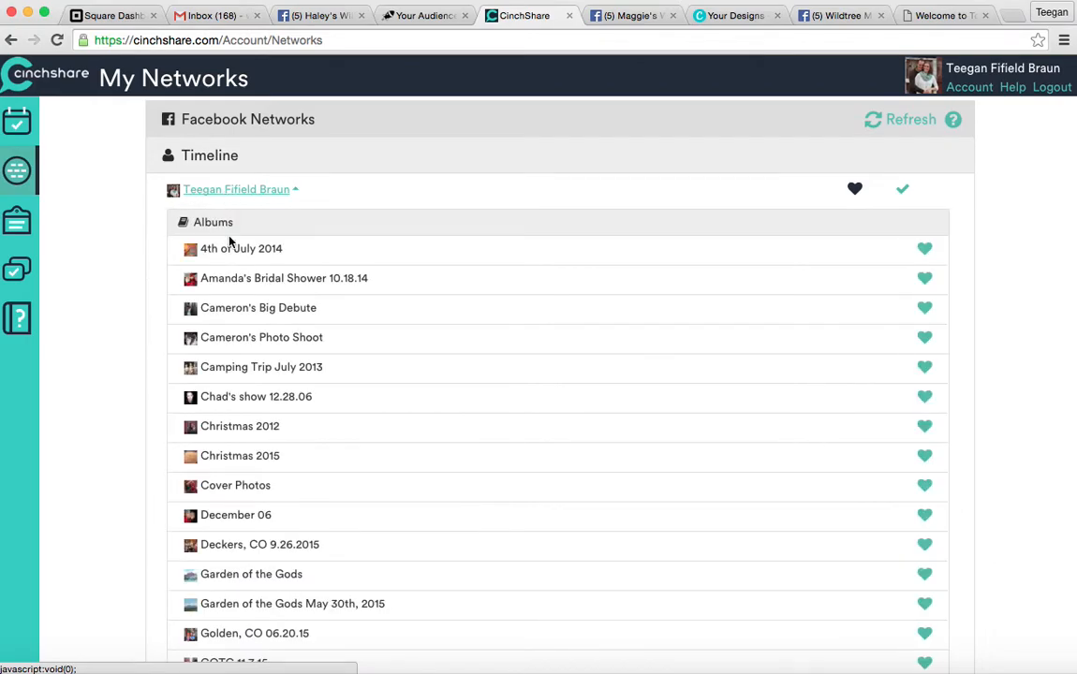
{"action": "scroll", "coordinate": [286, 538], "scroll_direction": "down", "scroll_amount": 10}
{"action": "scroll", "coordinate": [286, 538], "scroll_direction": "down", "scroll_amount": 15}
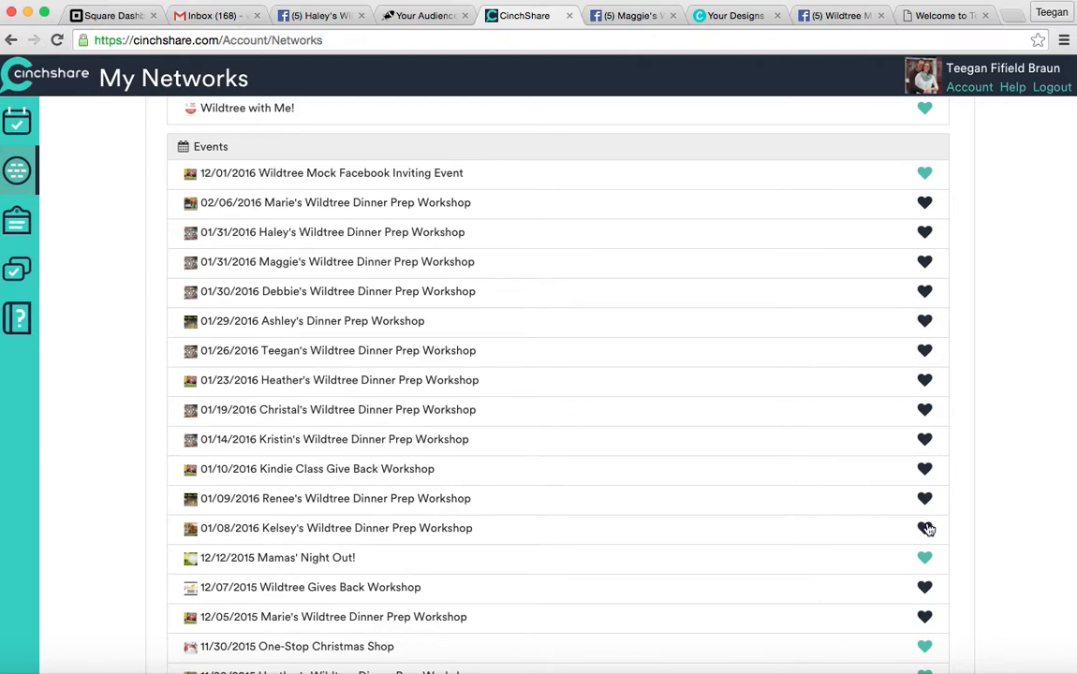
Go back to Schedule a Post and look through the Upcoming Items list of scheduled posts.
{"action": "left_click", "coordinate": [23, 131]}
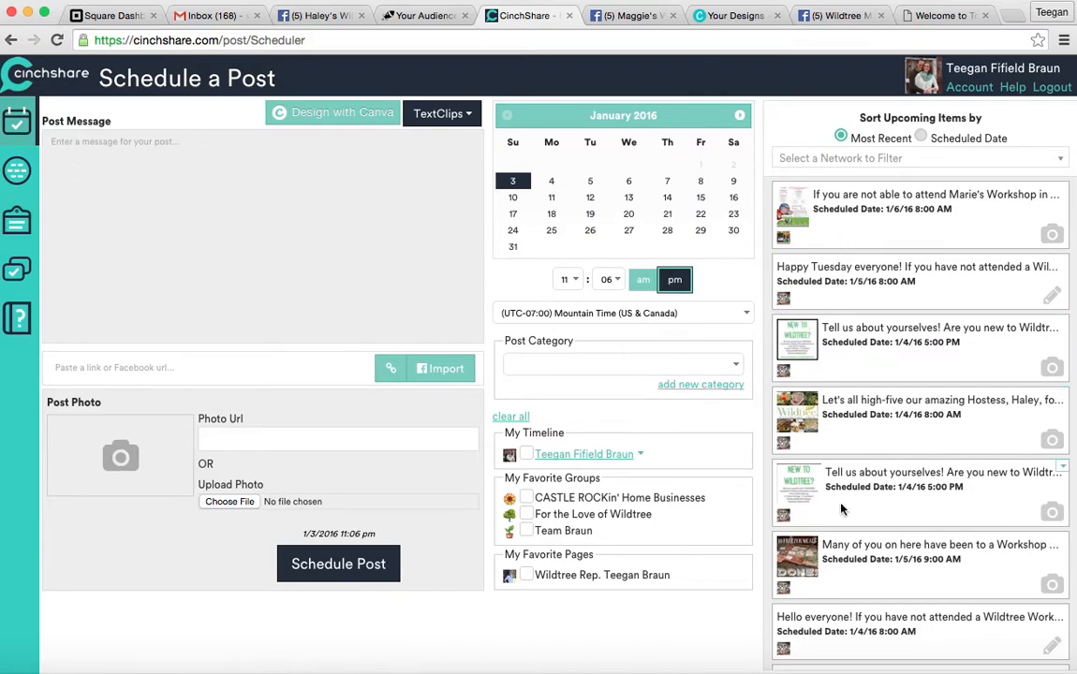
{"action": "scroll", "coordinate": [843, 507], "scroll_direction": "down", "scroll_amount": 3}
{"action": "scroll", "coordinate": [844, 507], "scroll_direction": "up", "scroll_amount": 4}
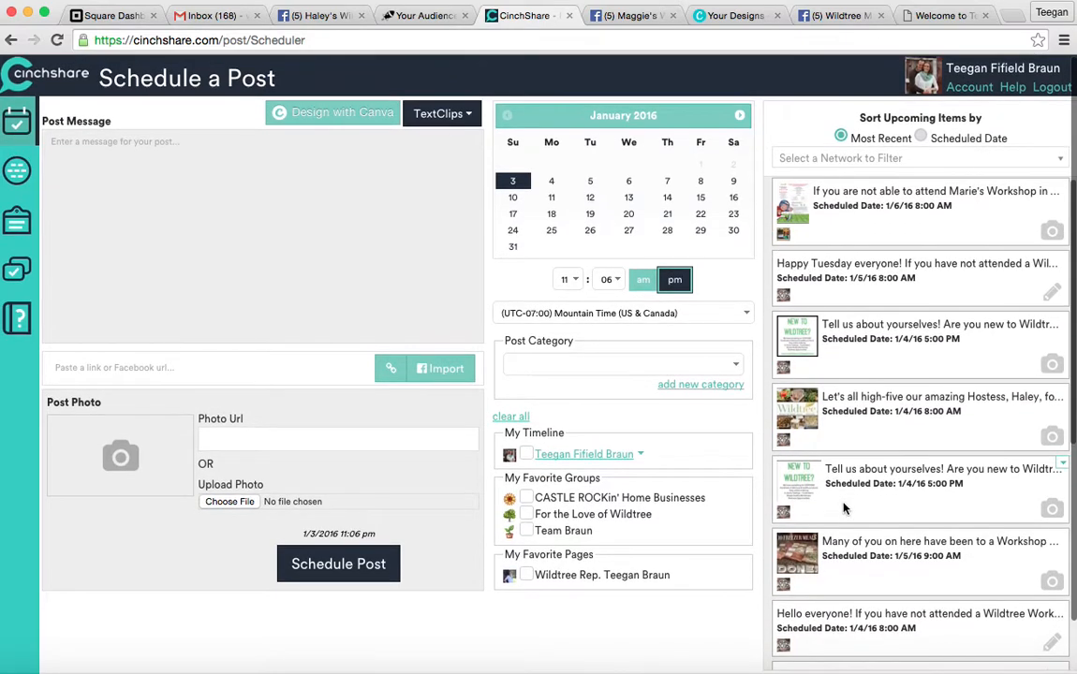
{"action": "scroll", "coordinate": [847, 242], "scroll_direction": "up", "scroll_amount": 1}
{"action": "scroll", "coordinate": [858, 334], "scroll_direction": "down", "scroll_amount": 2}
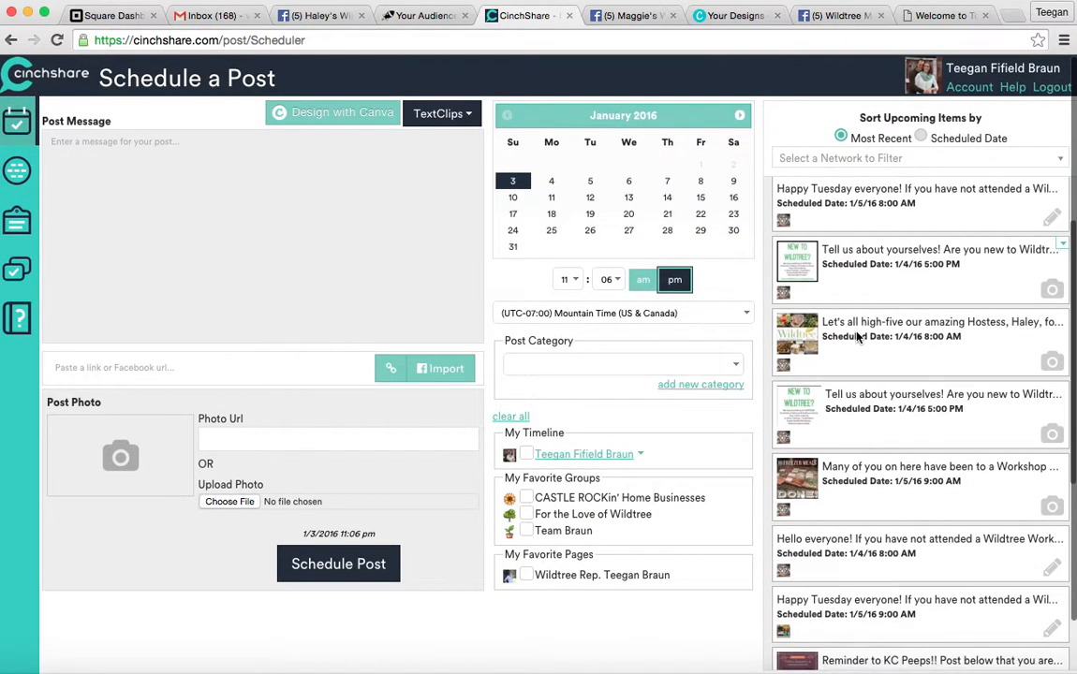
{"action": "scroll", "coordinate": [857, 334], "scroll_direction": "up", "scroll_amount": 2}
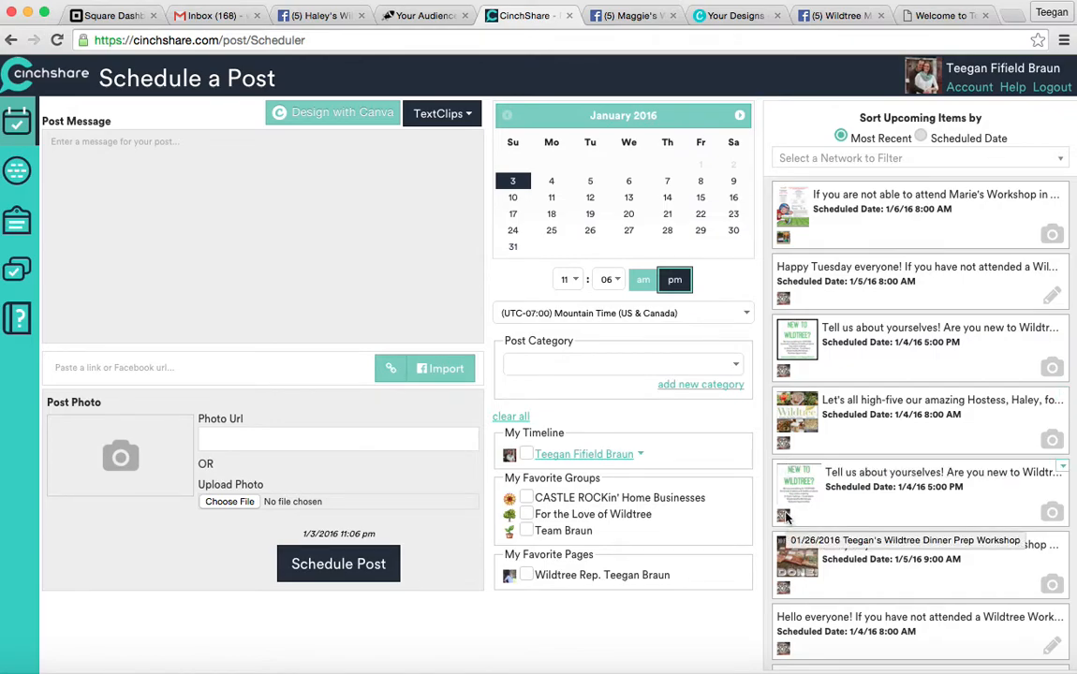
Choose the 01/26/2016 Wildtree Dinner Prep Workshop event under the timeline as the post destination.
{"action": "left_click", "coordinate": [561, 460]}
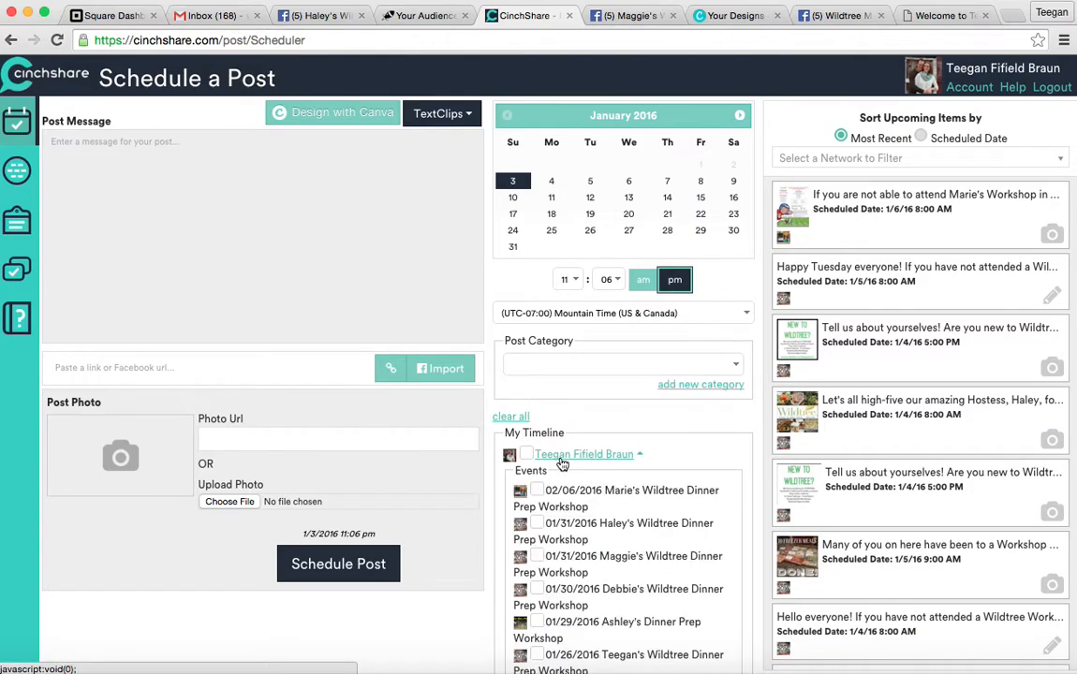
{"action": "scroll", "coordinate": [595, 524], "scroll_direction": "down", "scroll_amount": 4}
{"action": "scroll", "coordinate": [594, 533], "scroll_direction": "down", "scroll_amount": 2}
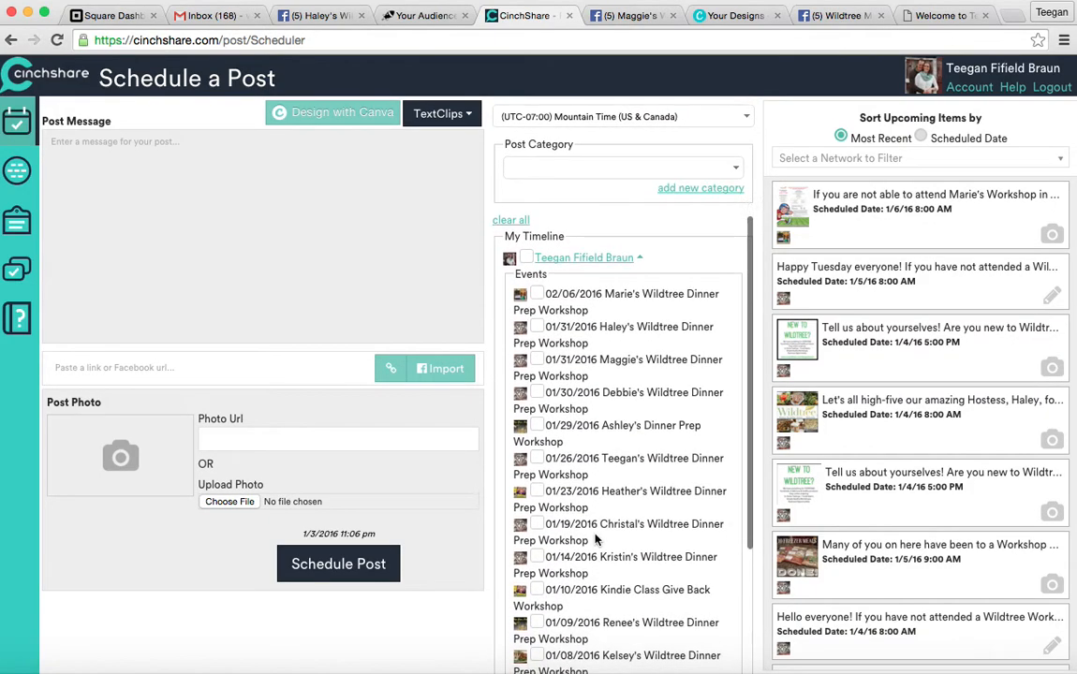
{"action": "scroll", "coordinate": [595, 534], "scroll_direction": "up", "scroll_amount": 2}
{"action": "scroll", "coordinate": [595, 535], "scroll_direction": "up", "scroll_amount": 1}
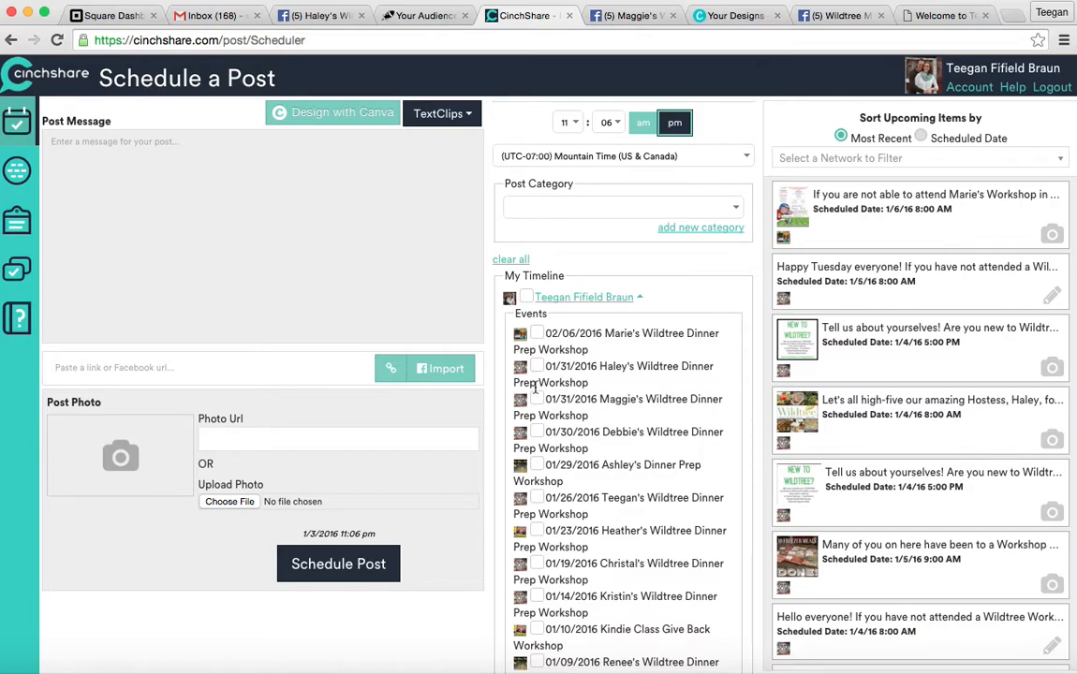
{"action": "left_click", "coordinate": [537, 497]}
{"action": "scroll", "coordinate": [649, 514], "scroll_direction": "up", "scroll_amount": 2}
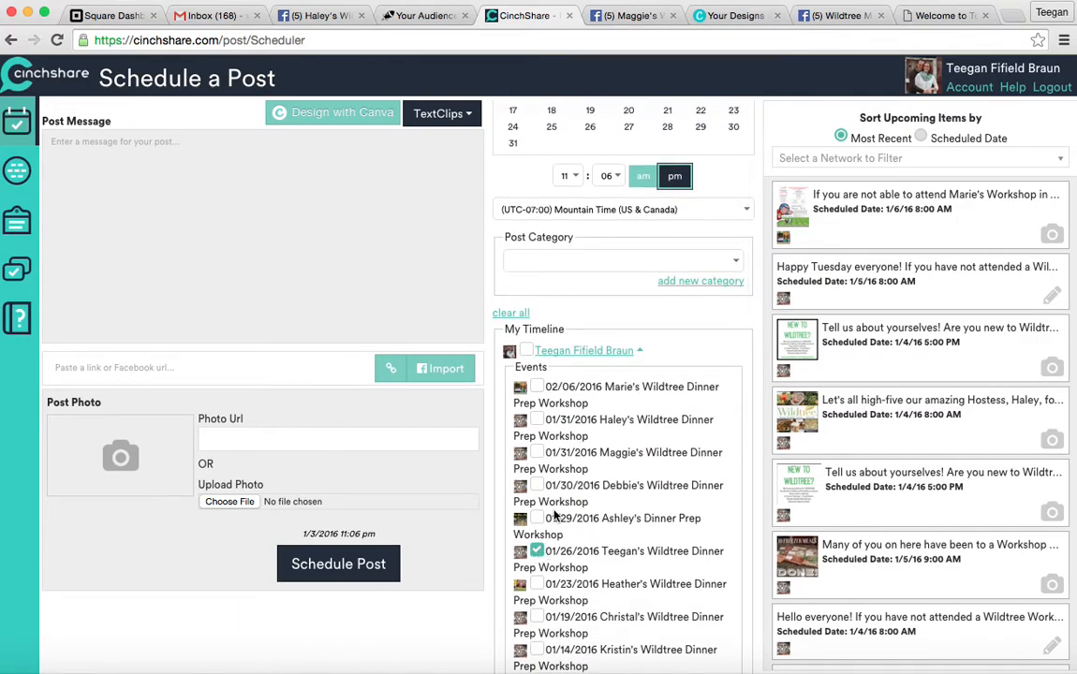
{"action": "scroll", "coordinate": [555, 515], "scroll_direction": "up", "scroll_amount": 4}
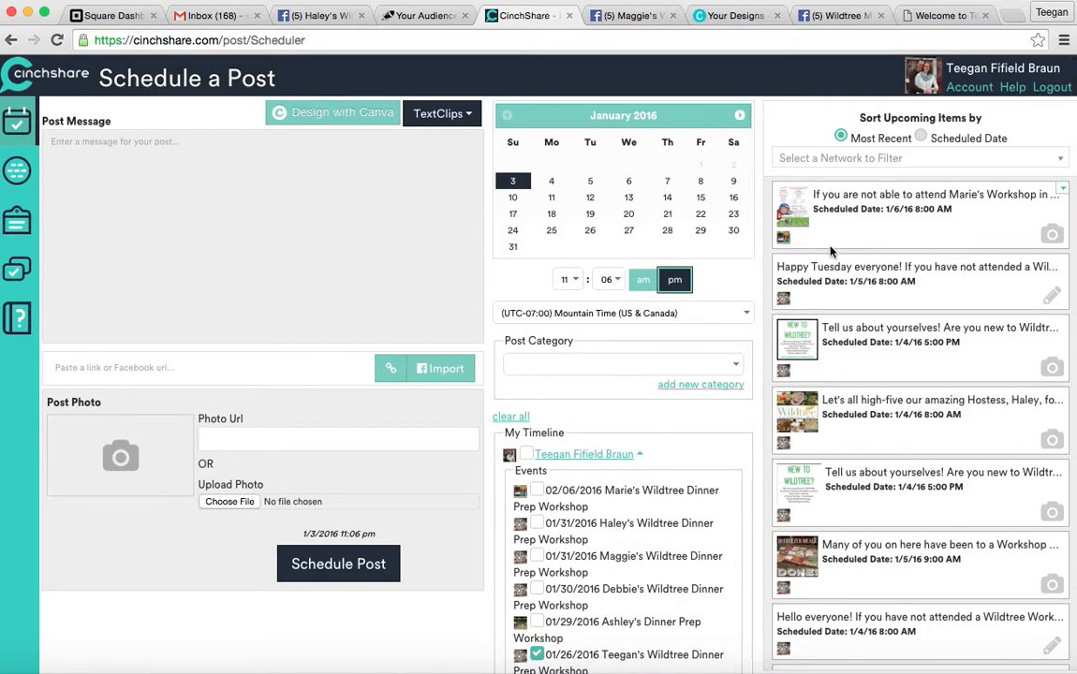
Set the Post Category to Wildtree Workshop Facebook Event.
{"action": "left_click", "coordinate": [649, 365]}
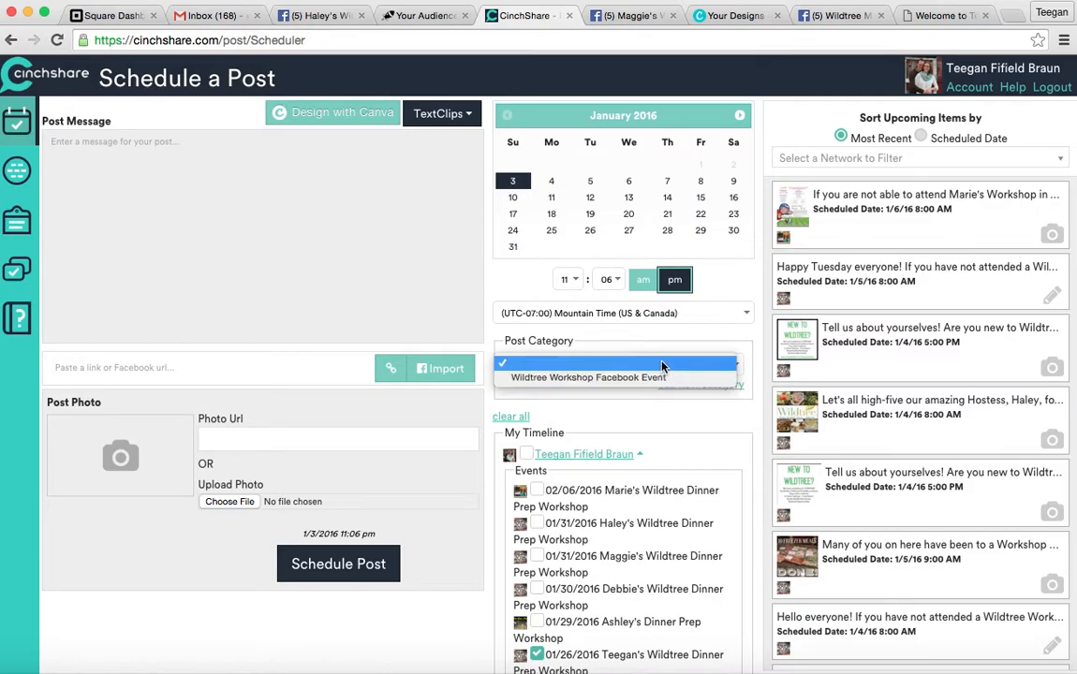
{"action": "left_click", "coordinate": [662, 378]}
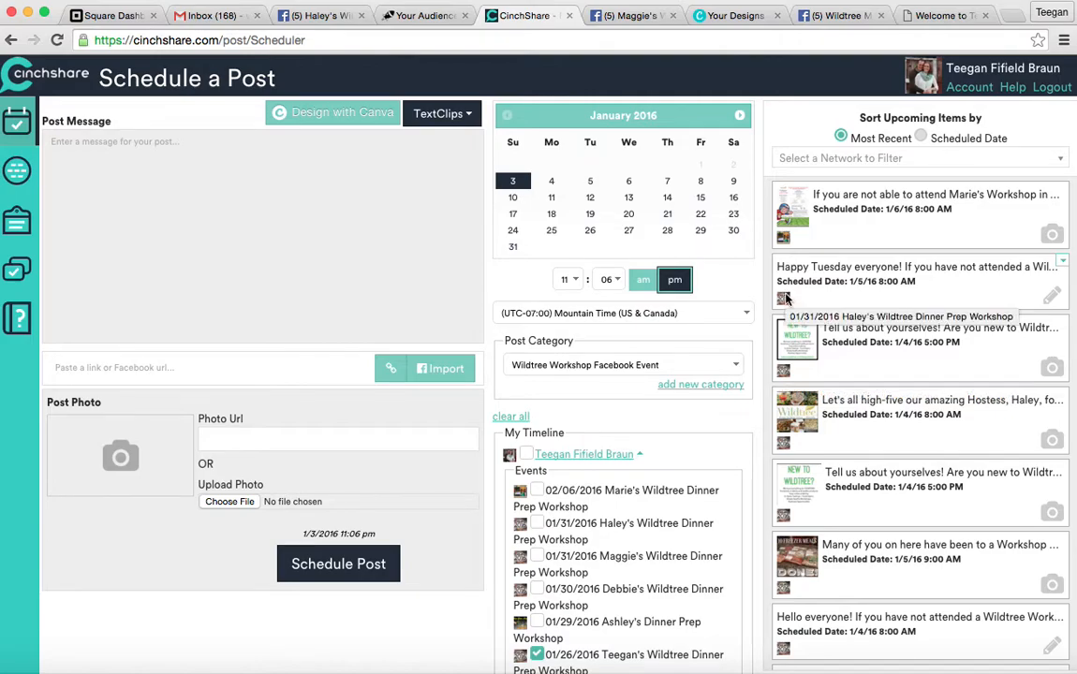
{"action": "left_click", "coordinate": [1061, 266]}
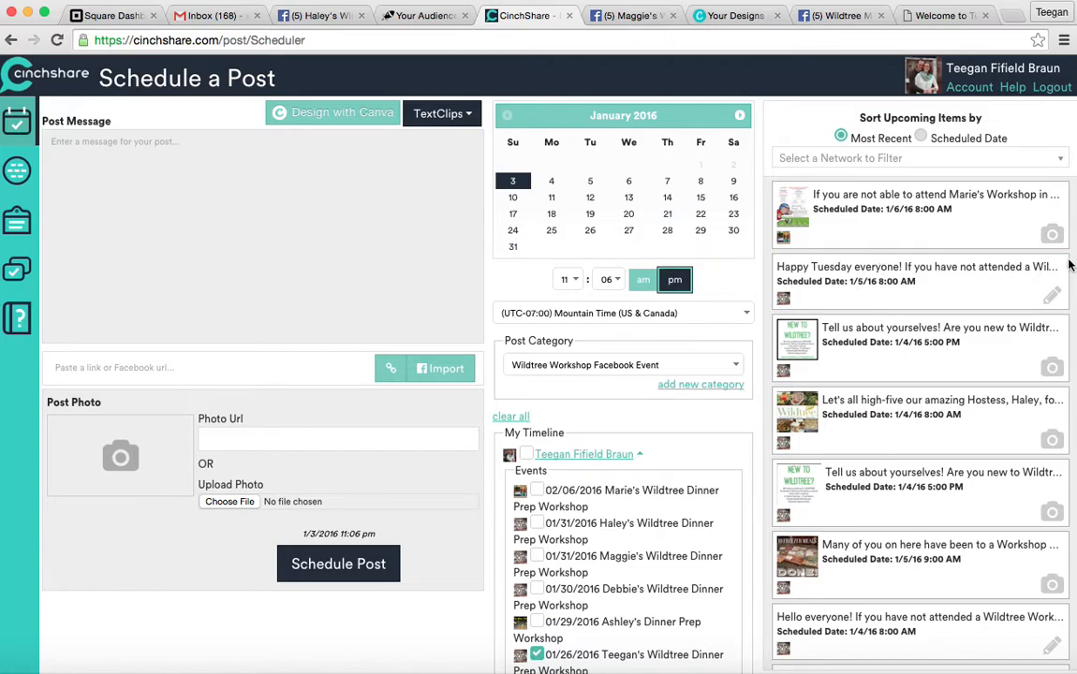
{"action": "left_click", "coordinate": [1062, 262]}
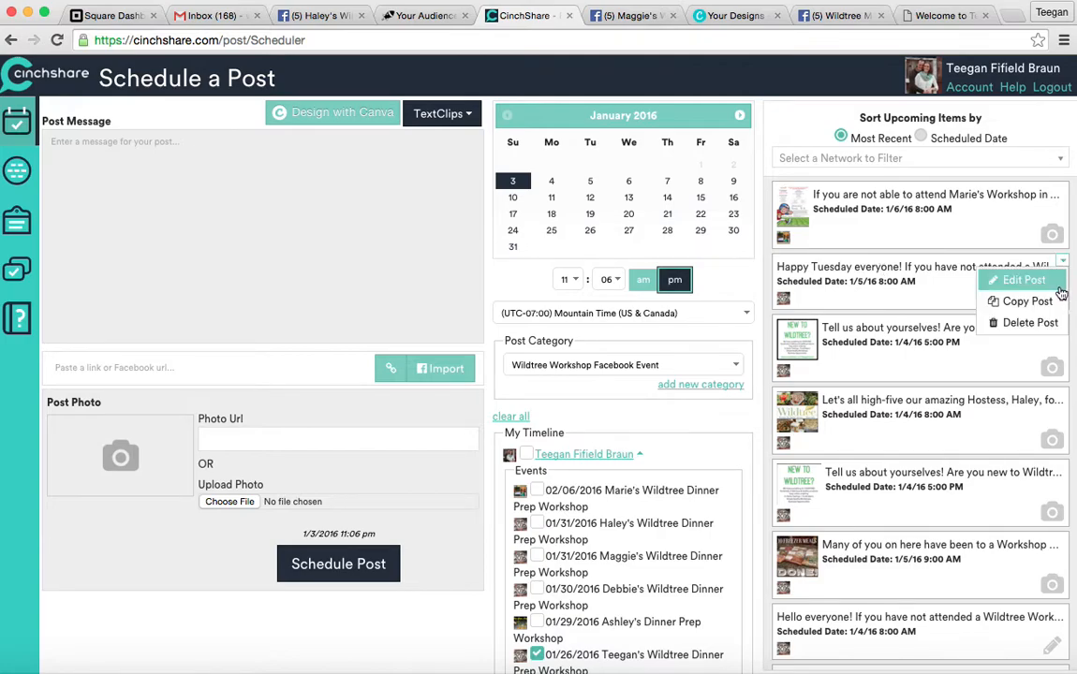
Copy the Happy Tuesday post into the composer, discard the unsaved draft, and add a blank line after the greeting.
{"action": "left_click", "coordinate": [1051, 302]}
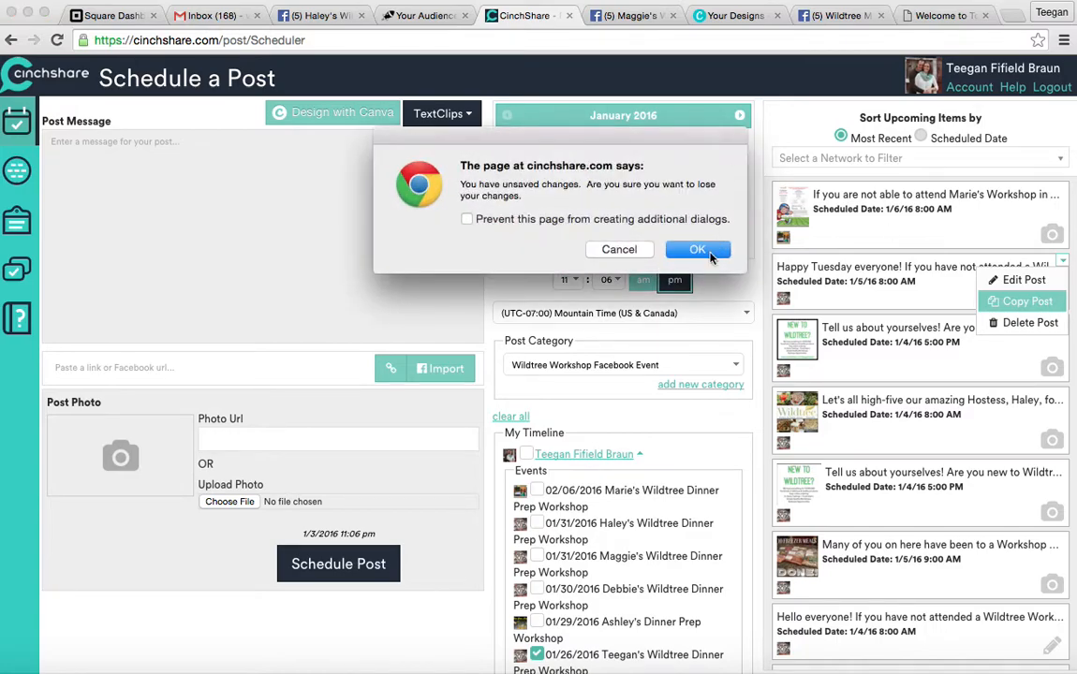
{"action": "left_click", "coordinate": [709, 252]}
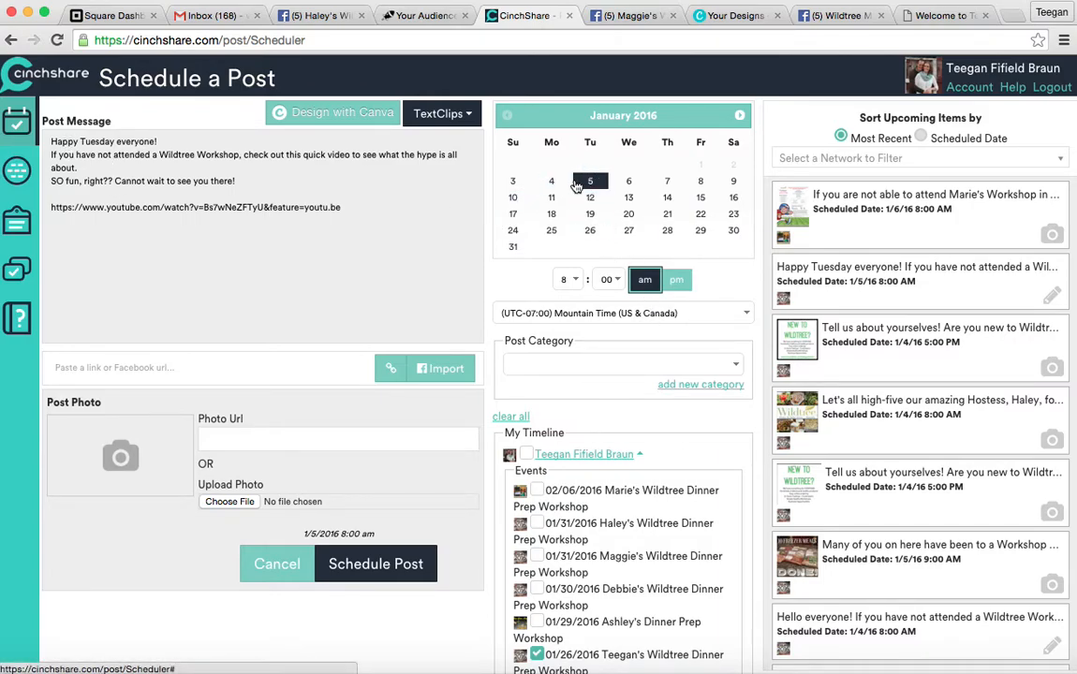
{"action": "left_click", "coordinate": [170, 140]}
{"action": "key", "text": "Return"}
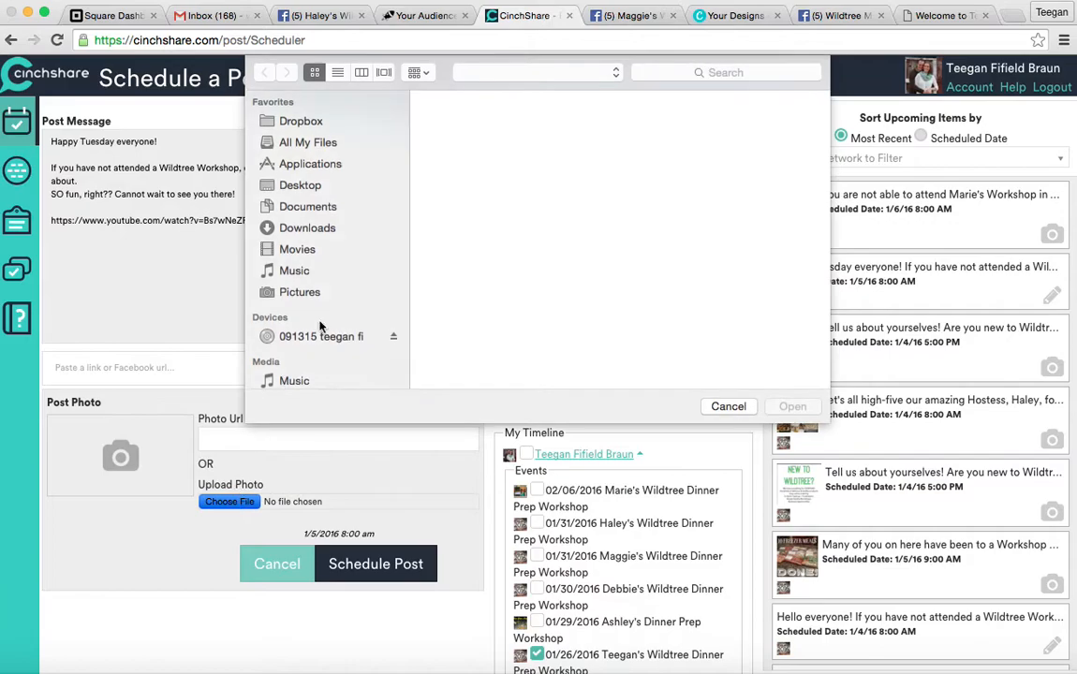
Attach the January 2016 Host Promotion Hi-Res image and schedule the post for 1/5/2016 8:00 am.
{"action": "scroll", "coordinate": [546, 242], "scroll_direction": "down", "scroll_amount": 5}
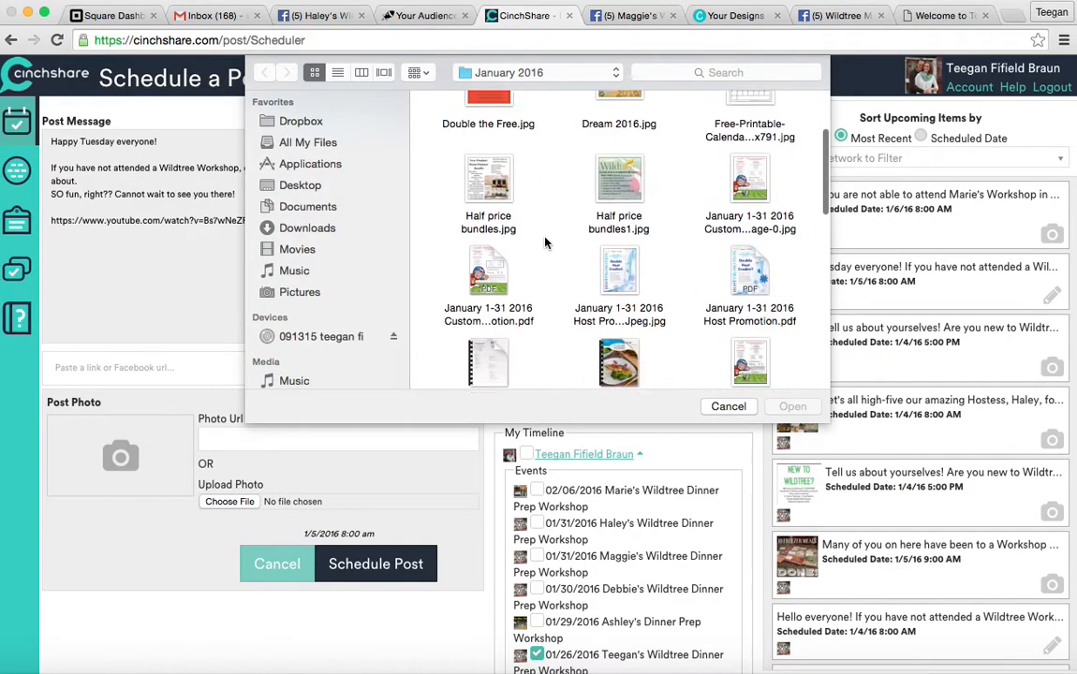
{"action": "scroll", "coordinate": [546, 242], "scroll_direction": "down", "scroll_amount": 3}
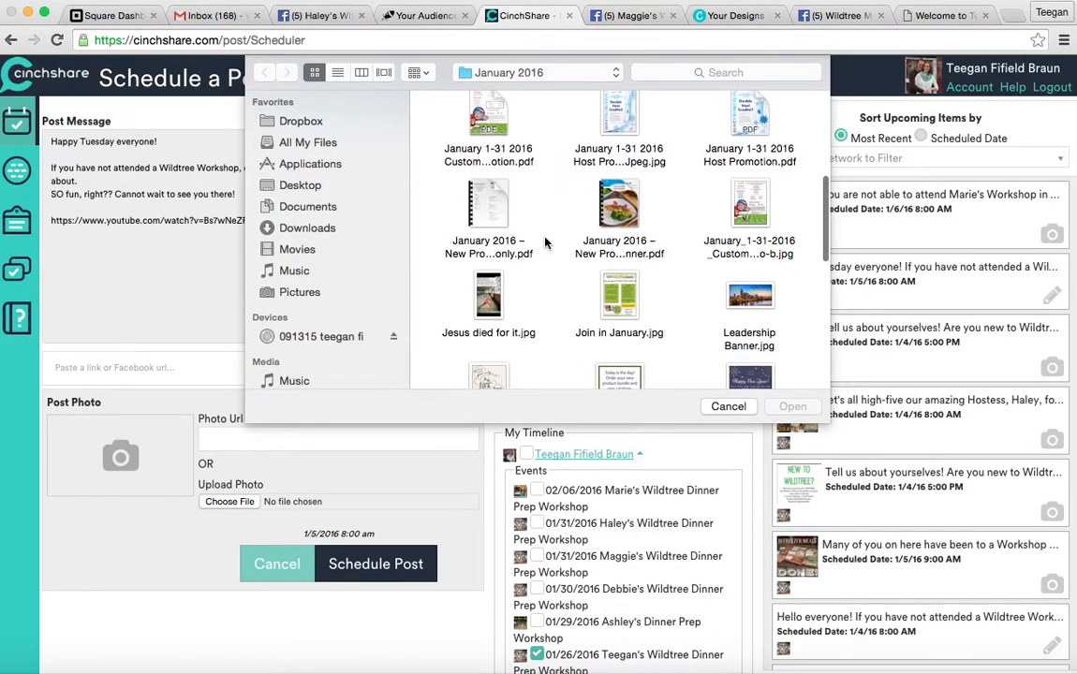
{"action": "scroll", "coordinate": [546, 243], "scroll_direction": "up", "scroll_amount": 6}
{"action": "scroll", "coordinate": [546, 243], "scroll_direction": "down", "scroll_amount": 4}
{"action": "scroll", "coordinate": [546, 242], "scroll_direction": "down", "scroll_amount": 2}
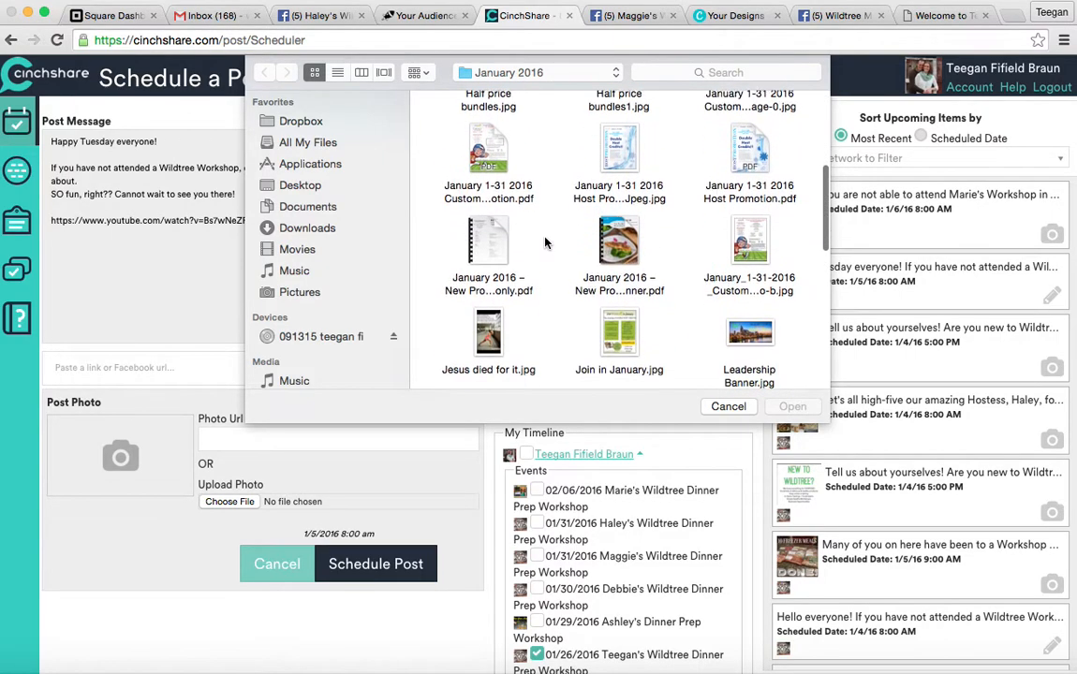
{"action": "scroll", "coordinate": [546, 243], "scroll_direction": "up", "scroll_amount": 4}
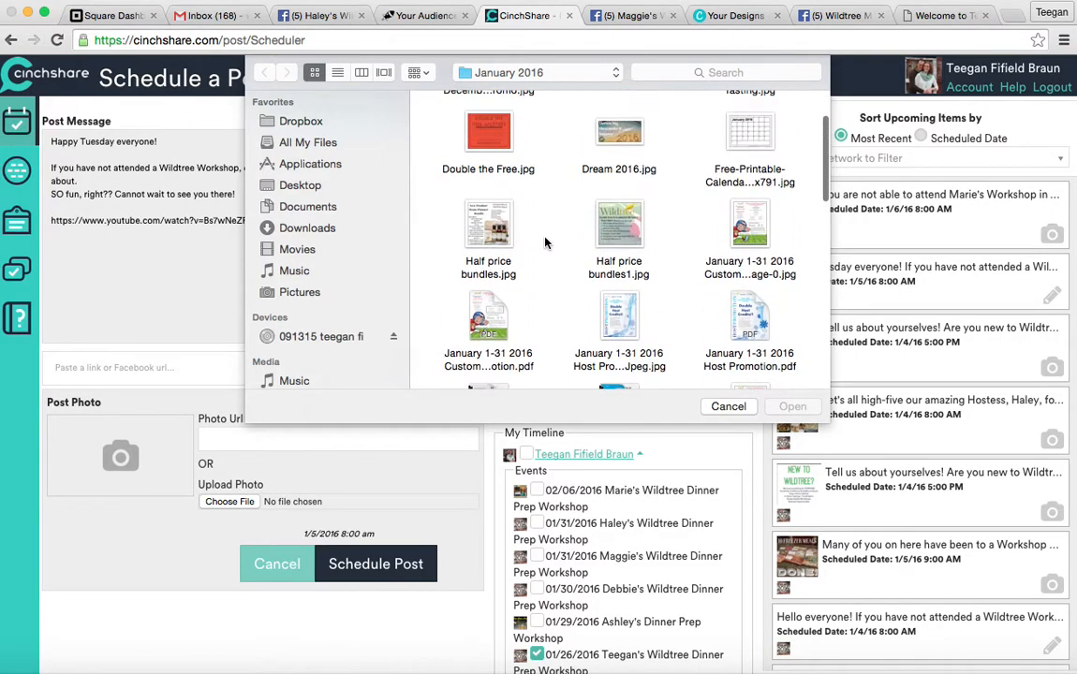
{"action": "double_click", "coordinate": [604, 309]}
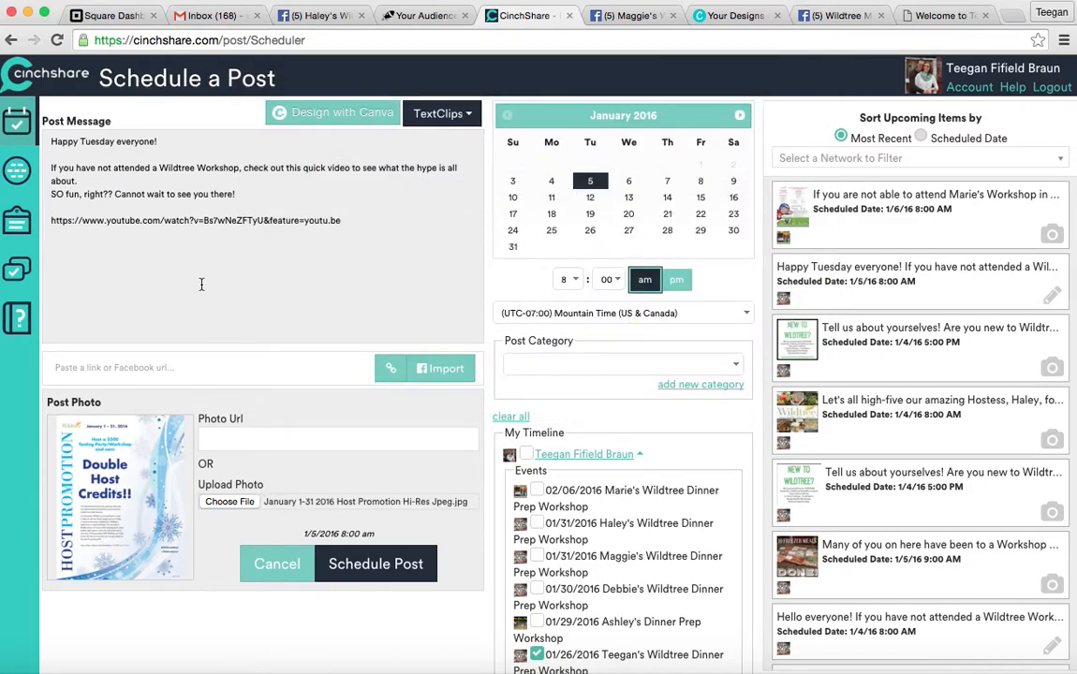
{"action": "left_click", "coordinate": [343, 565]}
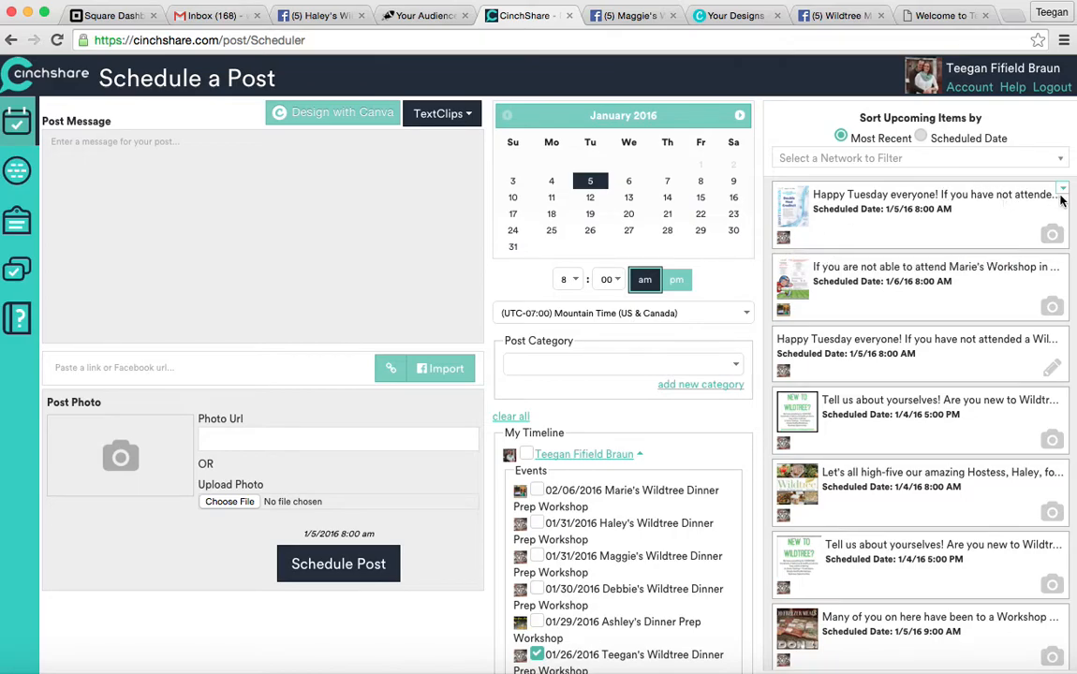
Copy the second scheduled post, 'If you are not able to attend', into the composer.
{"action": "left_click", "coordinate": [1062, 193]}
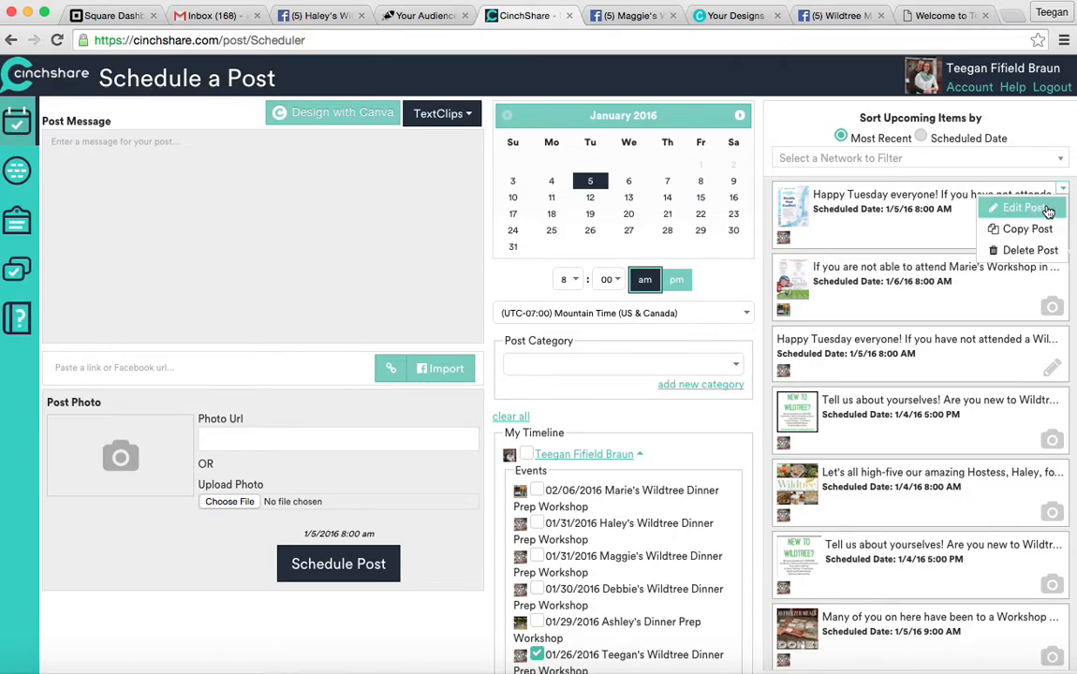
{"action": "left_click", "coordinate": [1063, 189]}
{"action": "left_click", "coordinate": [1063, 189]}
{"action": "left_click", "coordinate": [905, 221]}
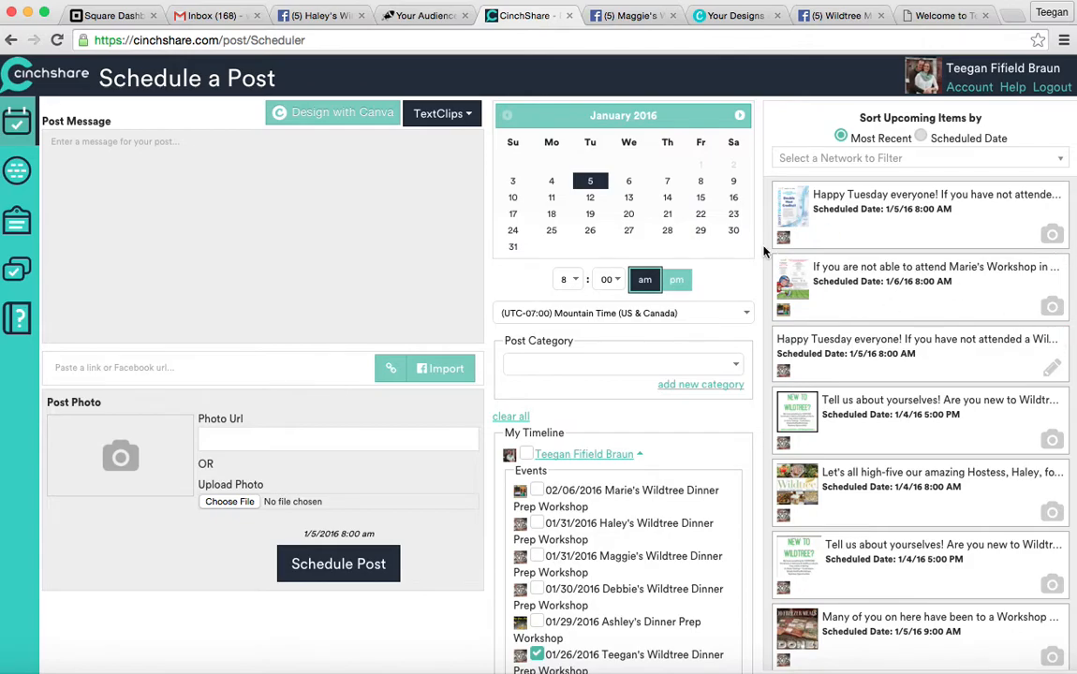
{"action": "left_click", "coordinate": [1062, 263]}
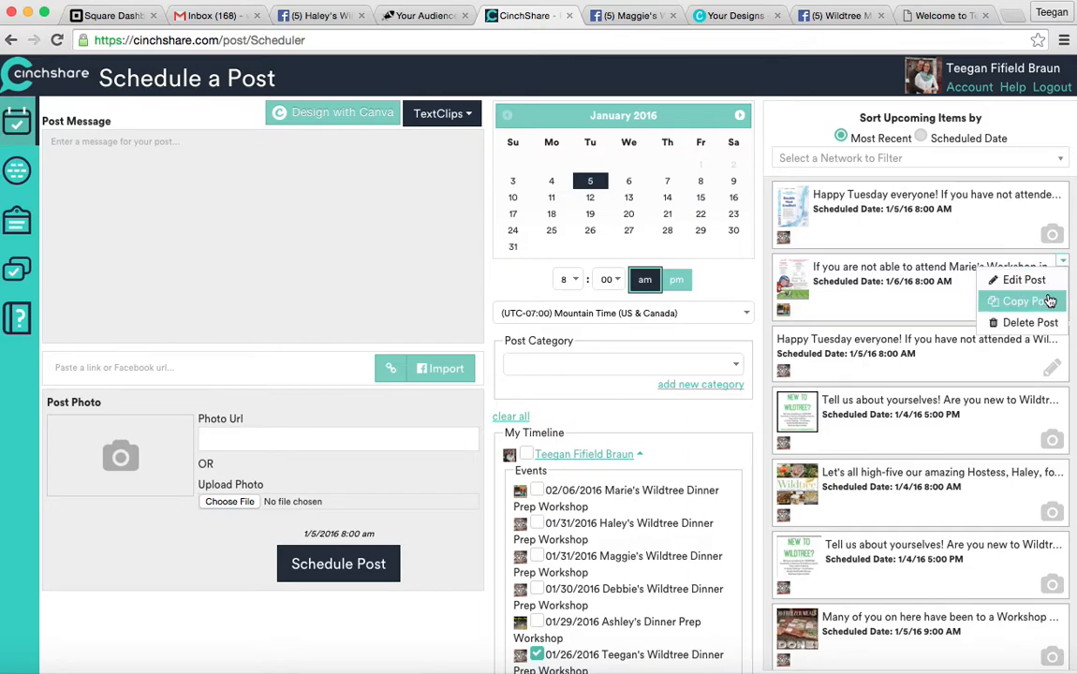
{"action": "left_click", "coordinate": [1049, 300]}
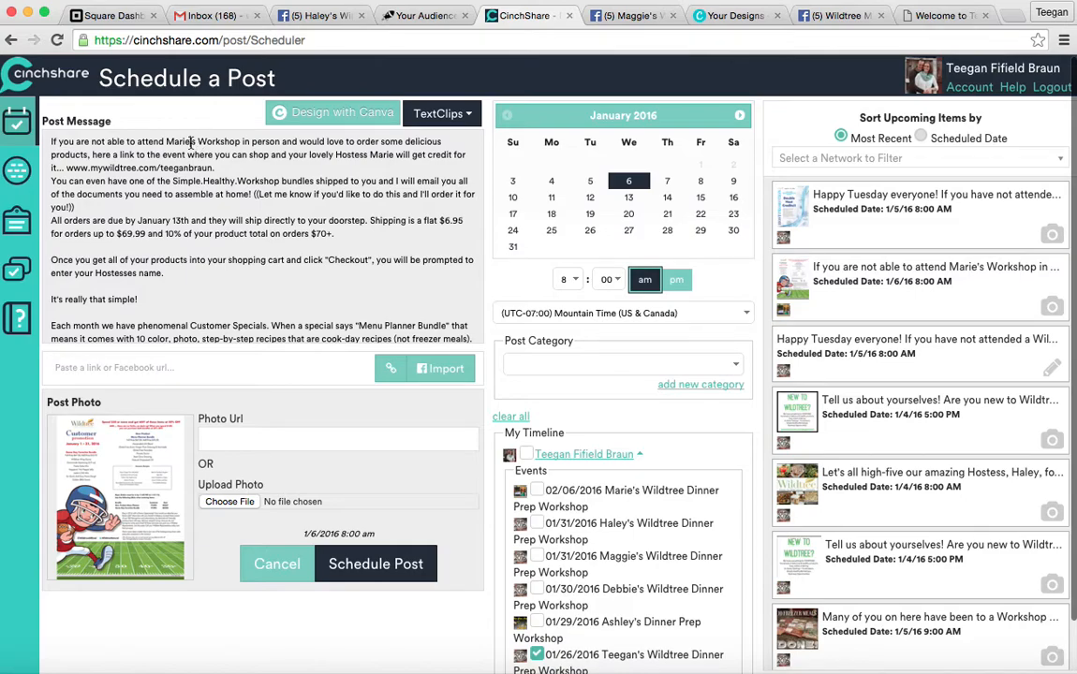
Replace the hostess's name with a different first name in both places in the message.
{"action": "key", "text": "BackSpace"}
{"action": "key", "text": "BackSpace"}
{"action": "key", "text": "BackSpace"}
{"action": "key", "text": "BackSpace"}
{"action": "key", "text": "BackSpace"}
{"action": "type", "text": "Te"}
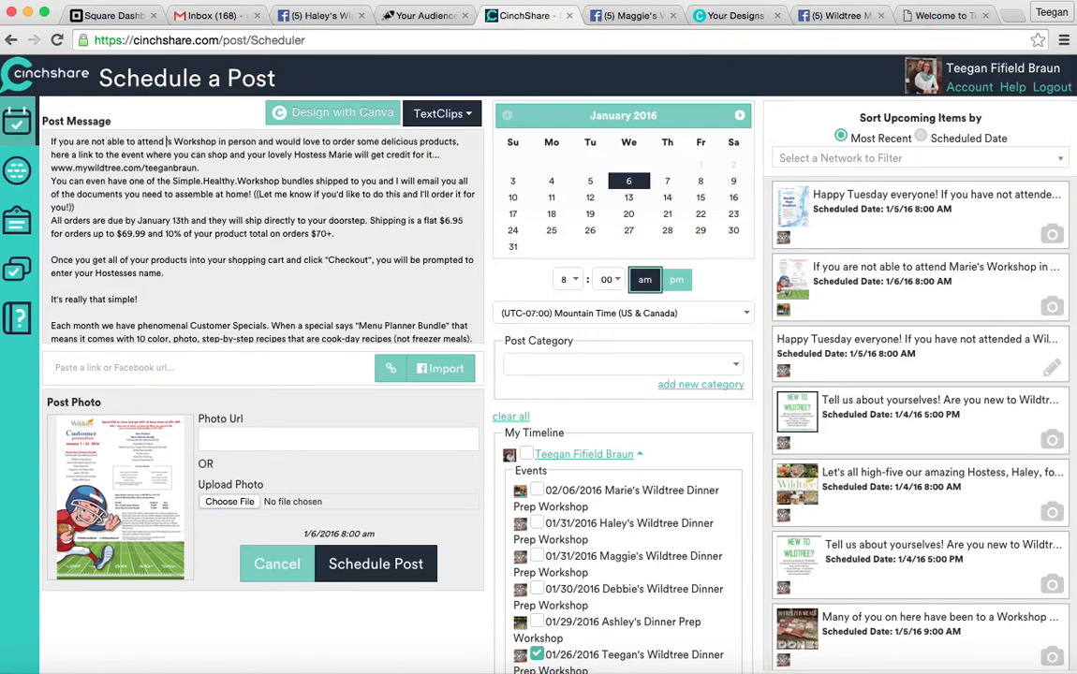
{"action": "type", "text": "egan"}
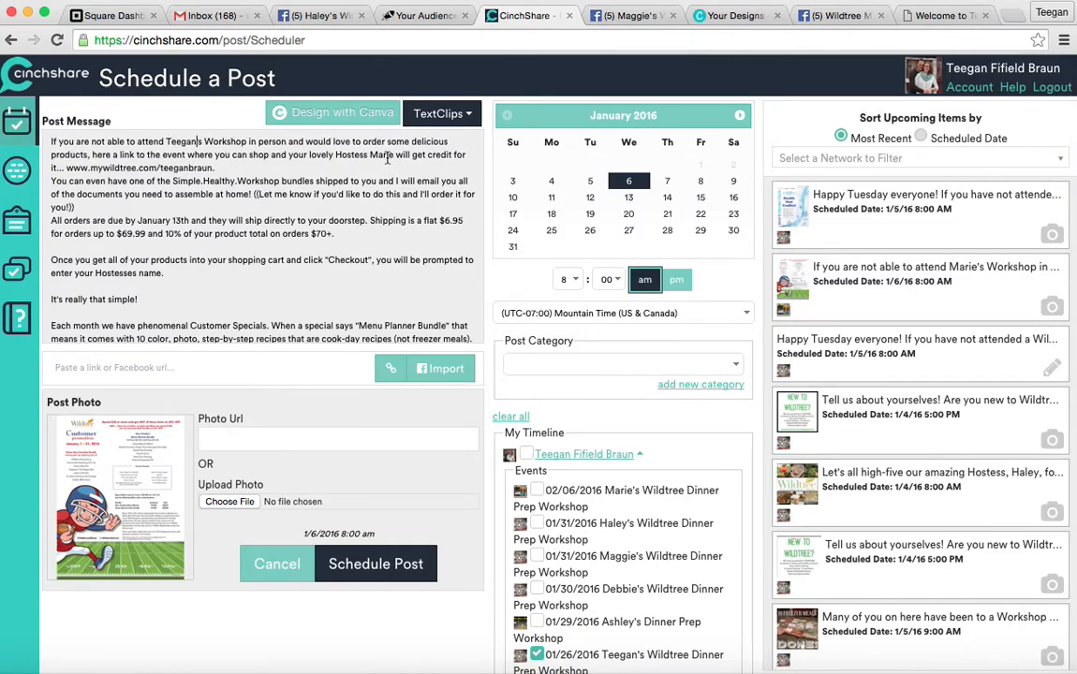
{"action": "key", "text": "BackSpace"}
{"action": "key", "text": "BackSpace"}
{"action": "key", "text": "BackSpace"}
{"action": "key", "text": "BackSpace"}
{"action": "key", "text": "BackSpace"}
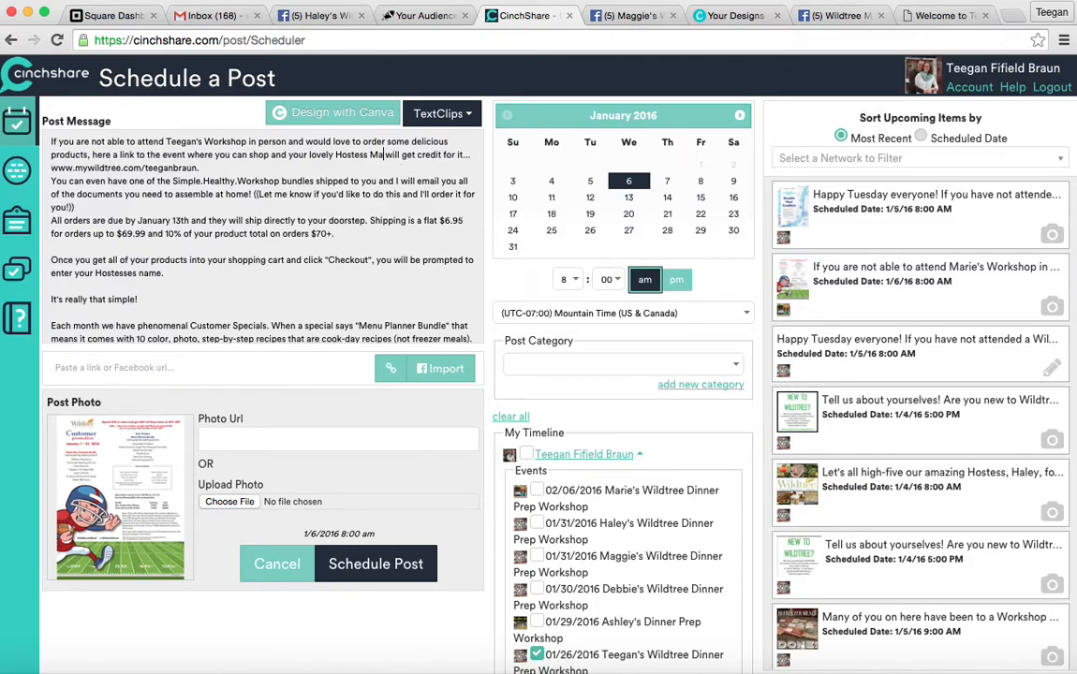
{"action": "type", "text": "Teegan,"}
Launch Design with Canva from the post composer to open a blank Facebook Post design.
{"action": "left_click", "coordinate": [354, 114]}
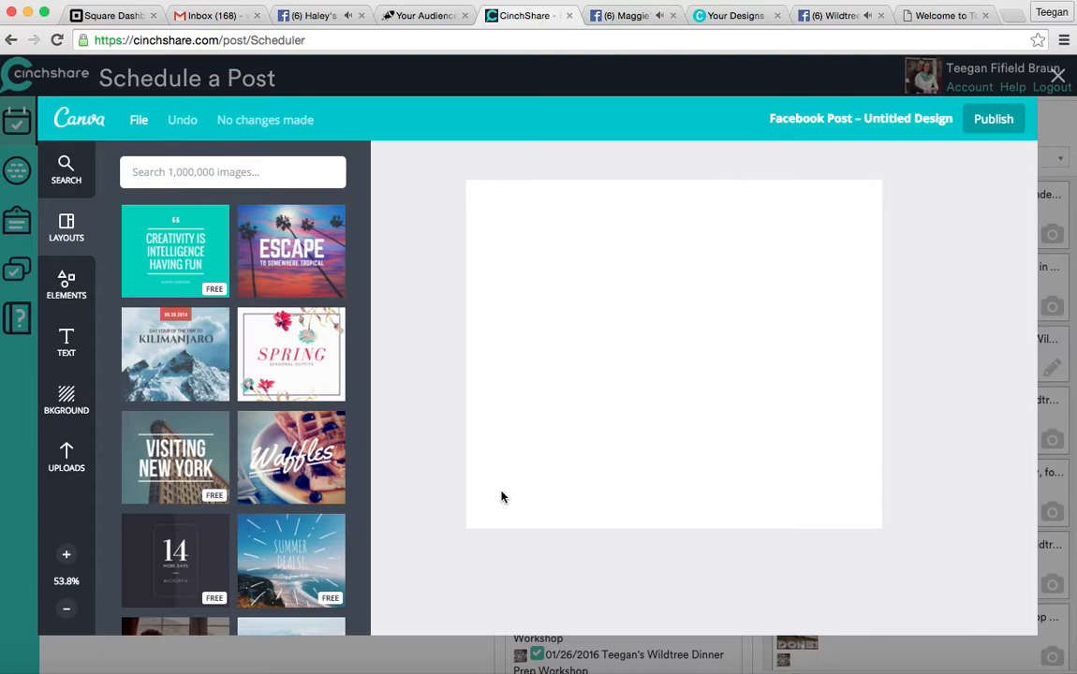
Add the football promotion flyer and the Game Day Favorites Bundle image side by side, resized to fit.
{"action": "left_click", "coordinate": [75, 454]}
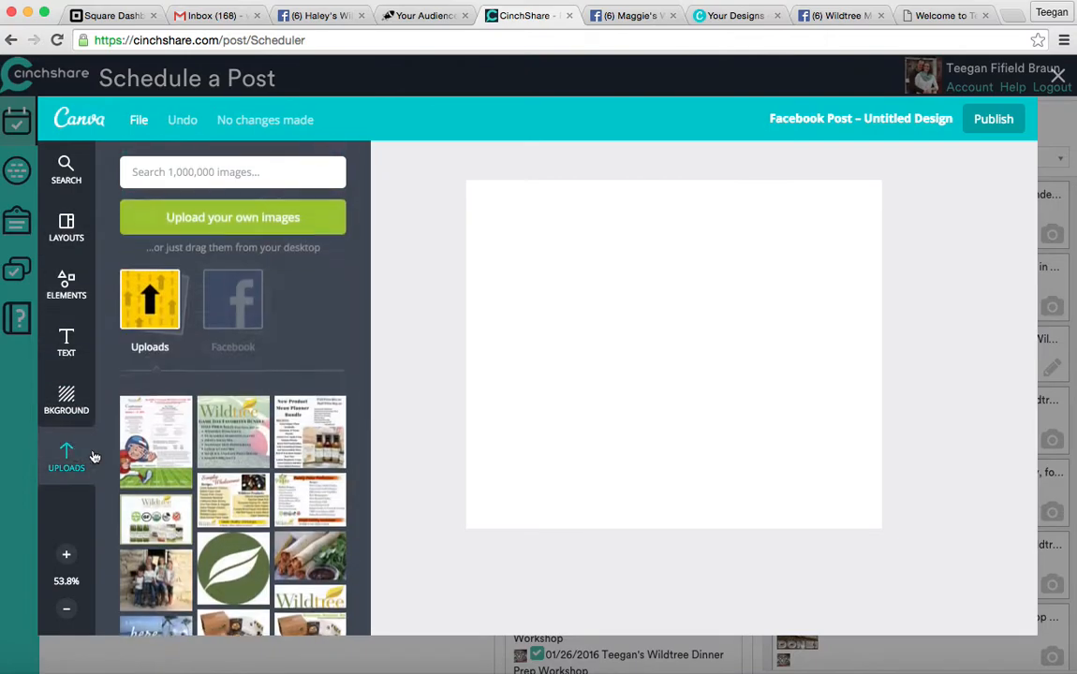
{"action": "left_click", "coordinate": [184, 450]}
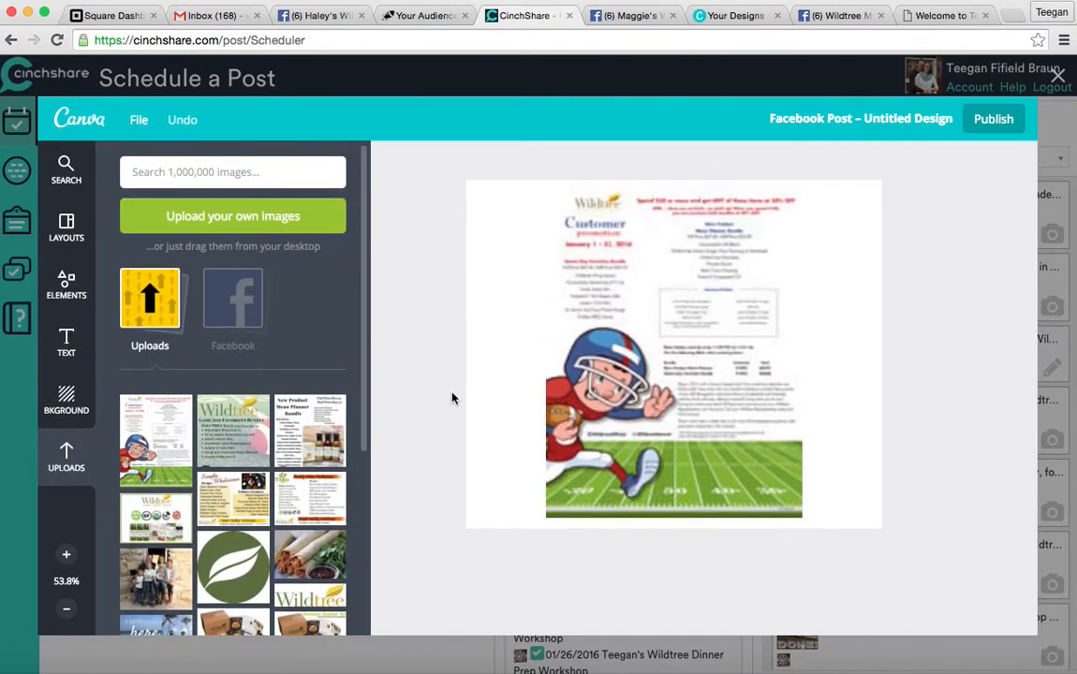
{"action": "left_click_drag", "start_coordinate": [828, 522], "coordinate": [658, 463]}
{"action": "left_click_drag", "start_coordinate": [628, 321], "coordinate": [552, 320]}
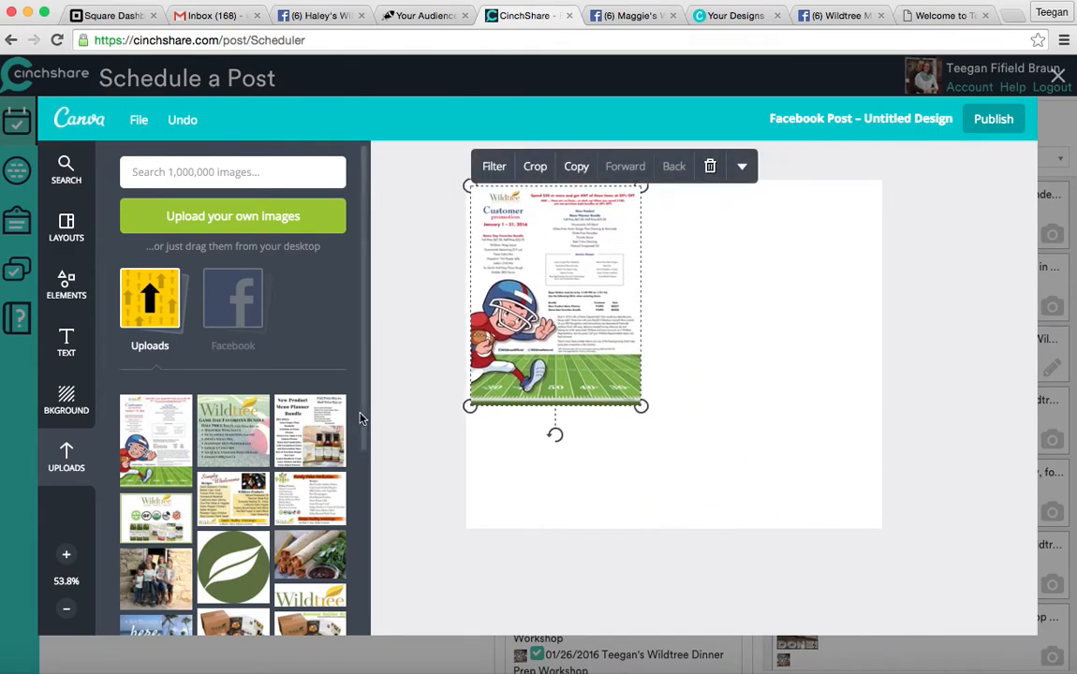
{"action": "left_click", "coordinate": [228, 405]}
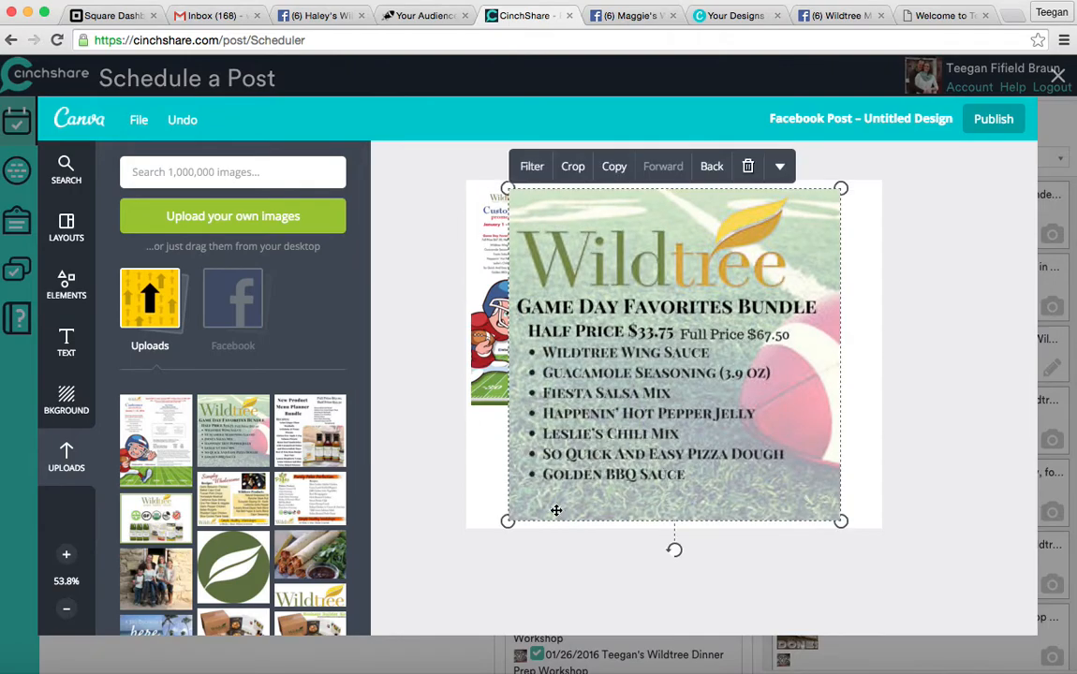
{"action": "left_click_drag", "start_coordinate": [506, 519], "coordinate": [645, 375]}
{"action": "mouse_move", "coordinate": [700, 323]}
{"action": "left_mouse_down"}
{"action": "mouse_move", "coordinate": [725, 324]}
{"action": "mouse_move", "coordinate": [713, 323]}
{"action": "left_mouse_up"}
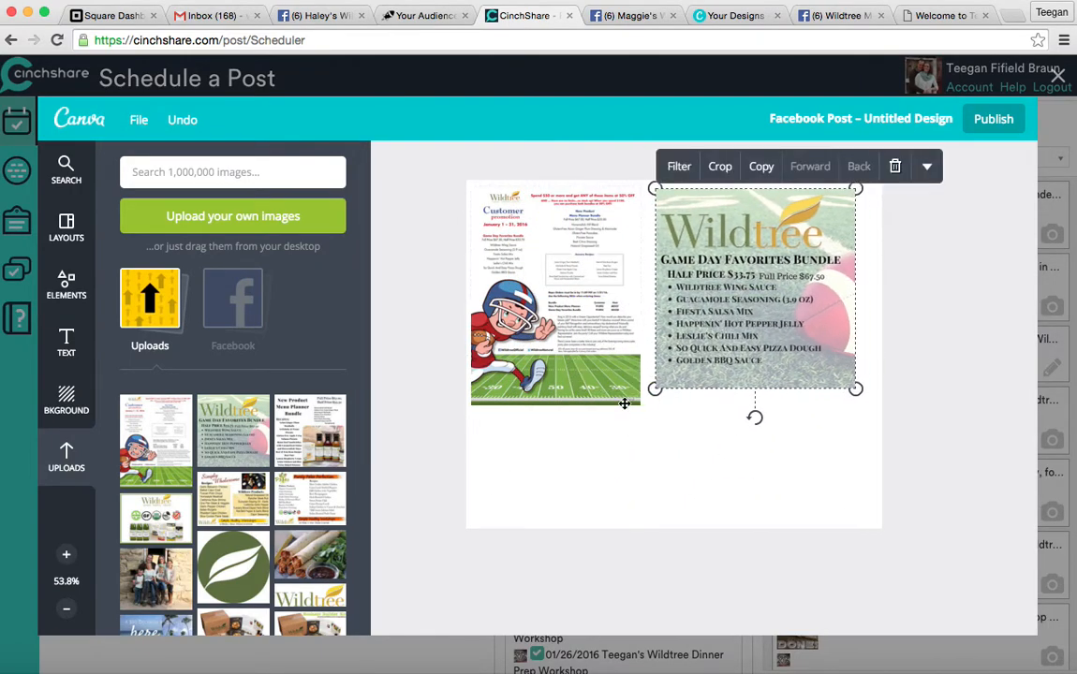
{"action": "left_click", "coordinate": [571, 365]}
{"action": "left_click_drag", "start_coordinate": [641, 404], "coordinate": [599, 470]}
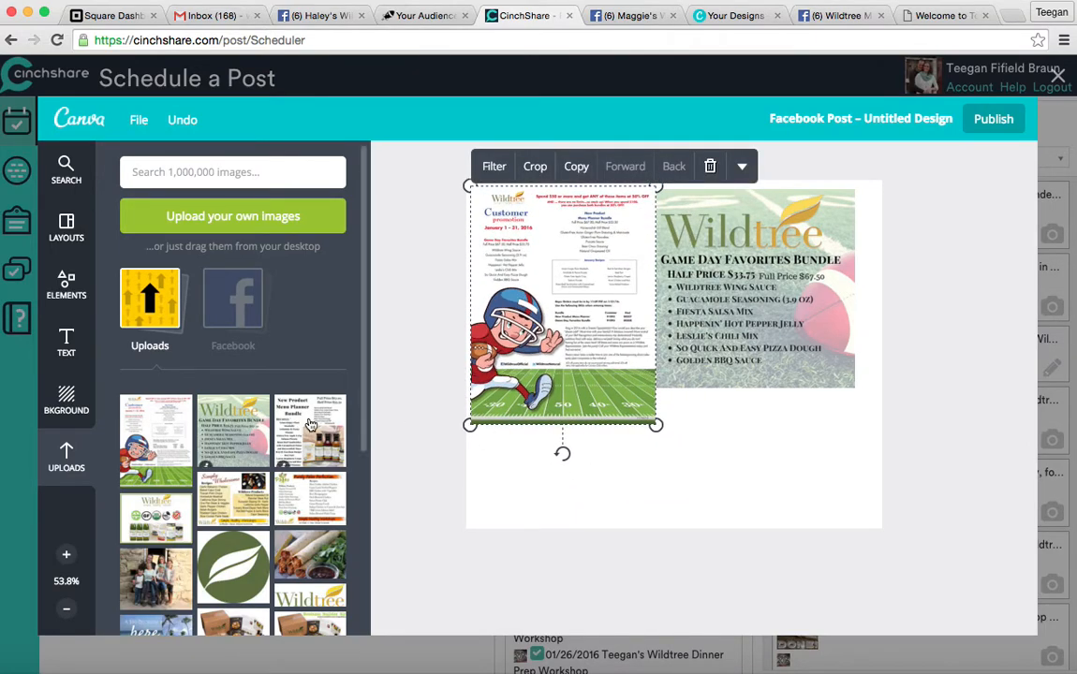
Add the Menu Planner Bundle image, resized and fitted below the Game Day bundle.
{"action": "left_click", "coordinate": [332, 417]}
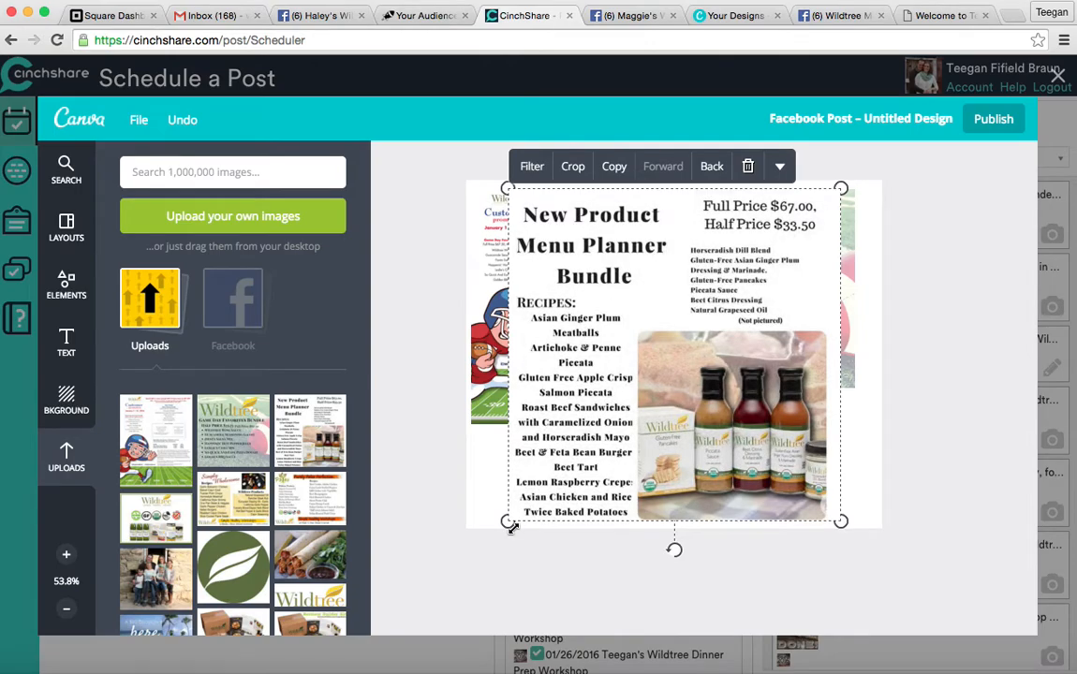
{"action": "left_click_drag", "start_coordinate": [508, 523], "coordinate": [644, 378]}
{"action": "left_click_drag", "start_coordinate": [714, 313], "coordinate": [725, 469]}
{"action": "left_click_drag", "start_coordinate": [653, 342], "coordinate": [711, 401]}
{"action": "left_click_drag", "start_coordinate": [733, 451], "coordinate": [708, 444]}
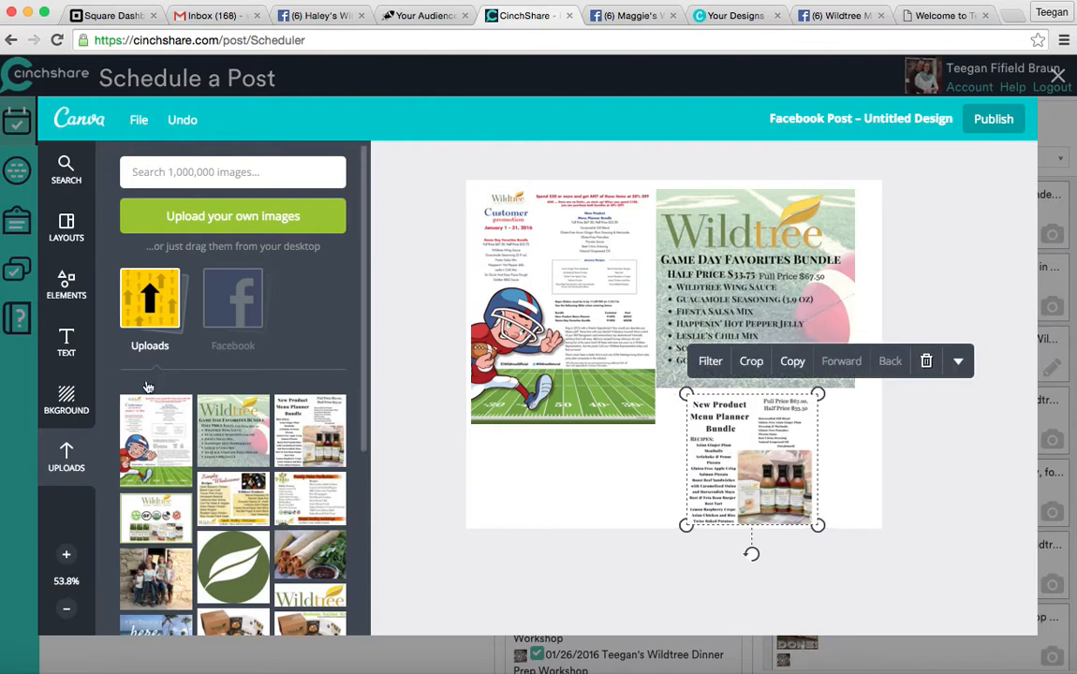
{"action": "left_click", "coordinate": [65, 398]}
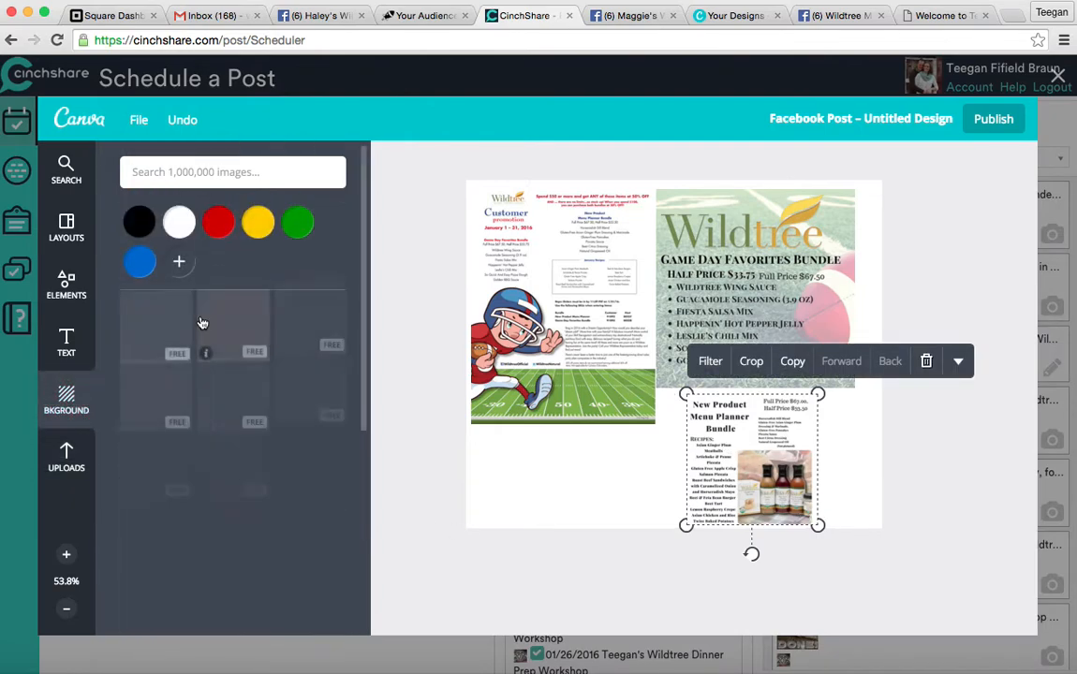
Apply a light diamond-pattern background and add a 'Get excited about January!!!' subheading in the Ultra font.
{"action": "left_click", "coordinate": [506, 534]}
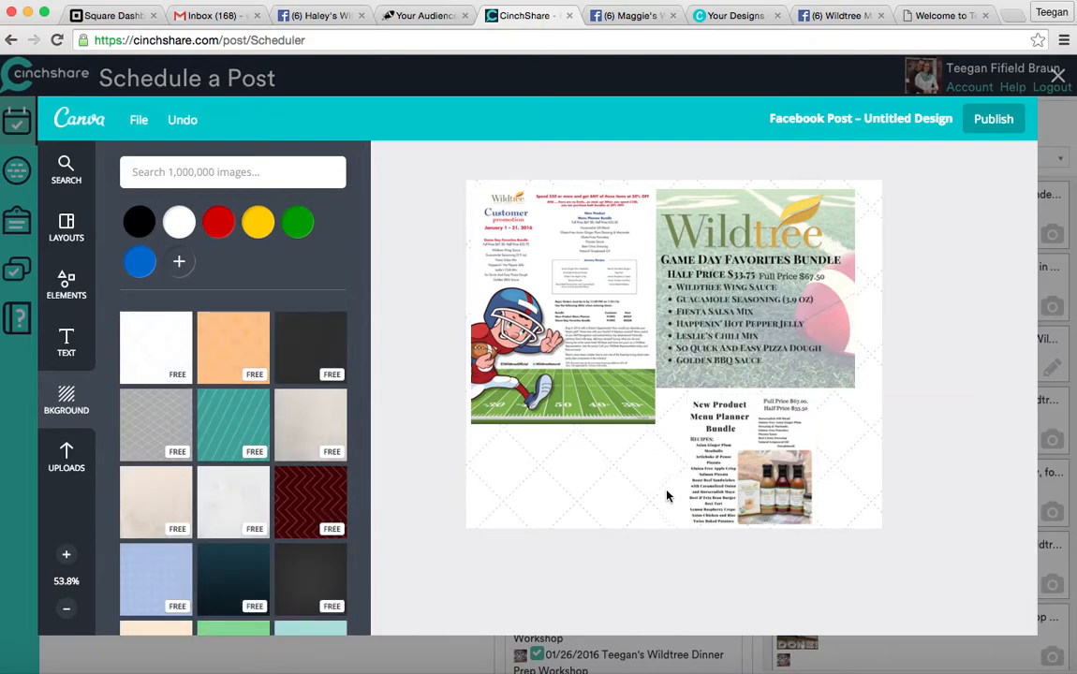
{"action": "left_click", "coordinate": [68, 345]}
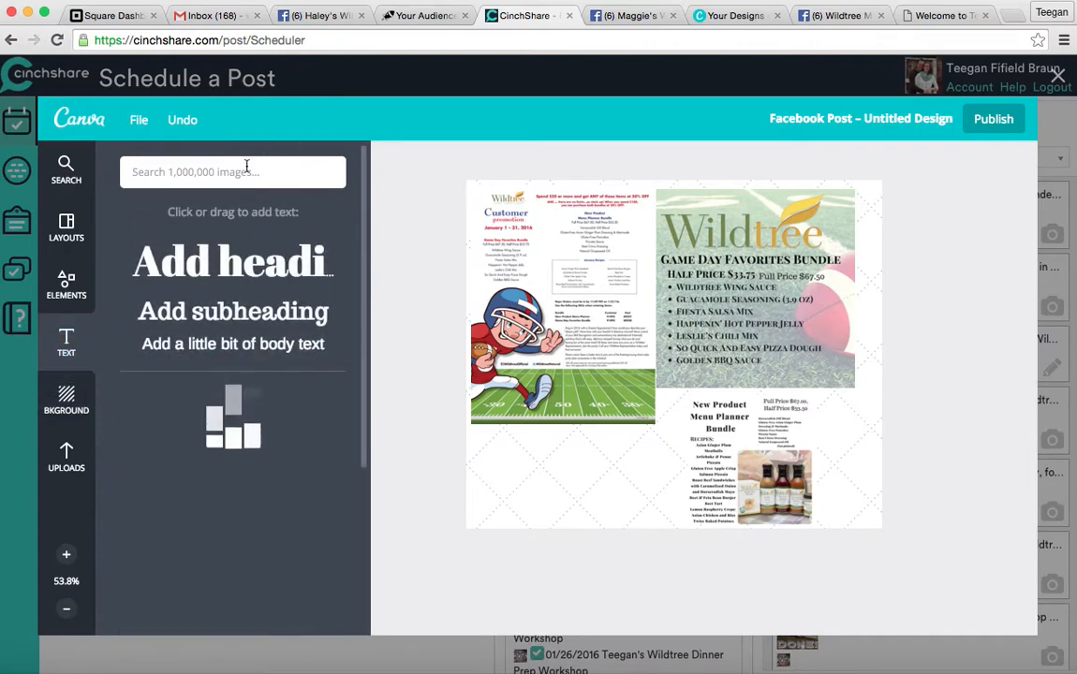
{"action": "left_click", "coordinate": [228, 314]}
{"action": "left_click", "coordinate": [697, 365]}
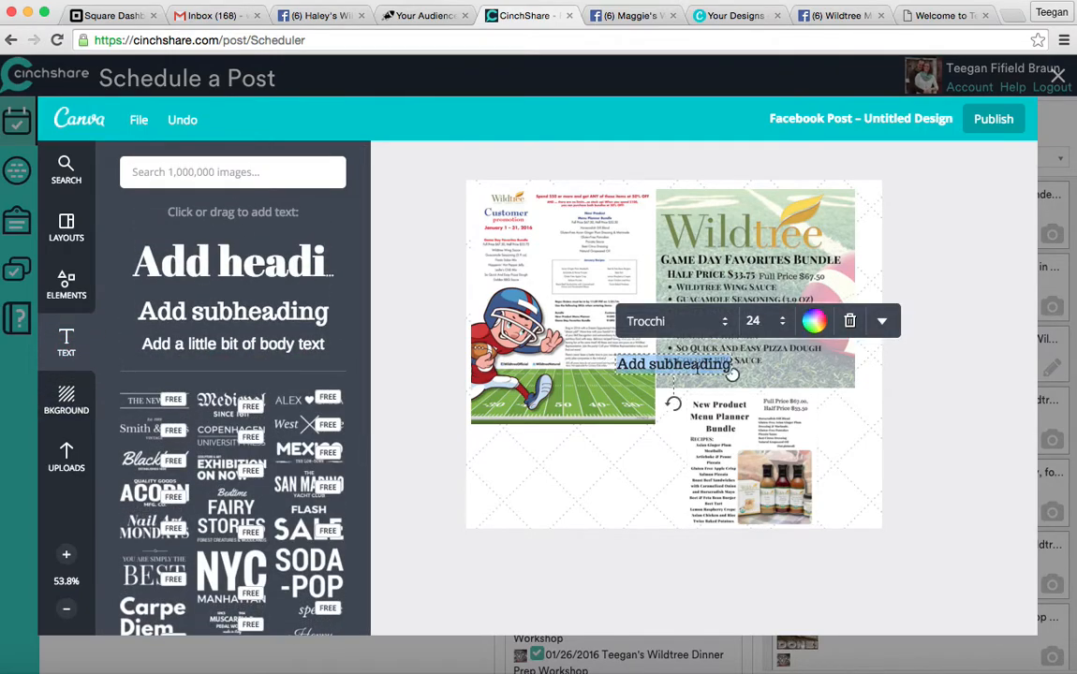
{"action": "type", "text": "Get excited about January"}
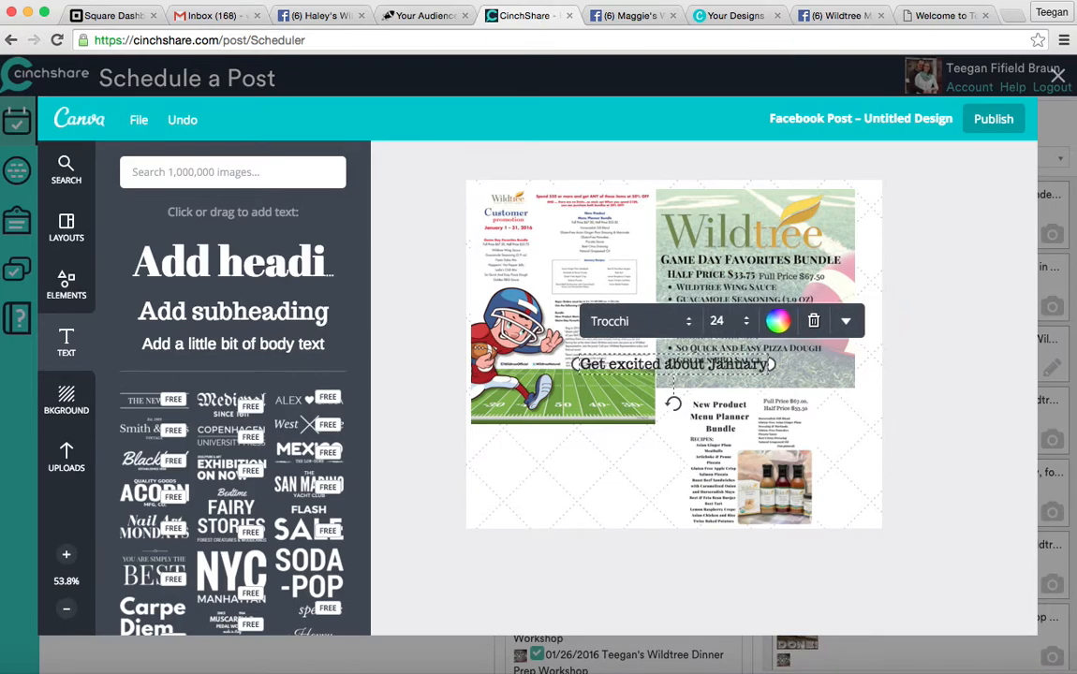
{"action": "type", "text": "!!!"}
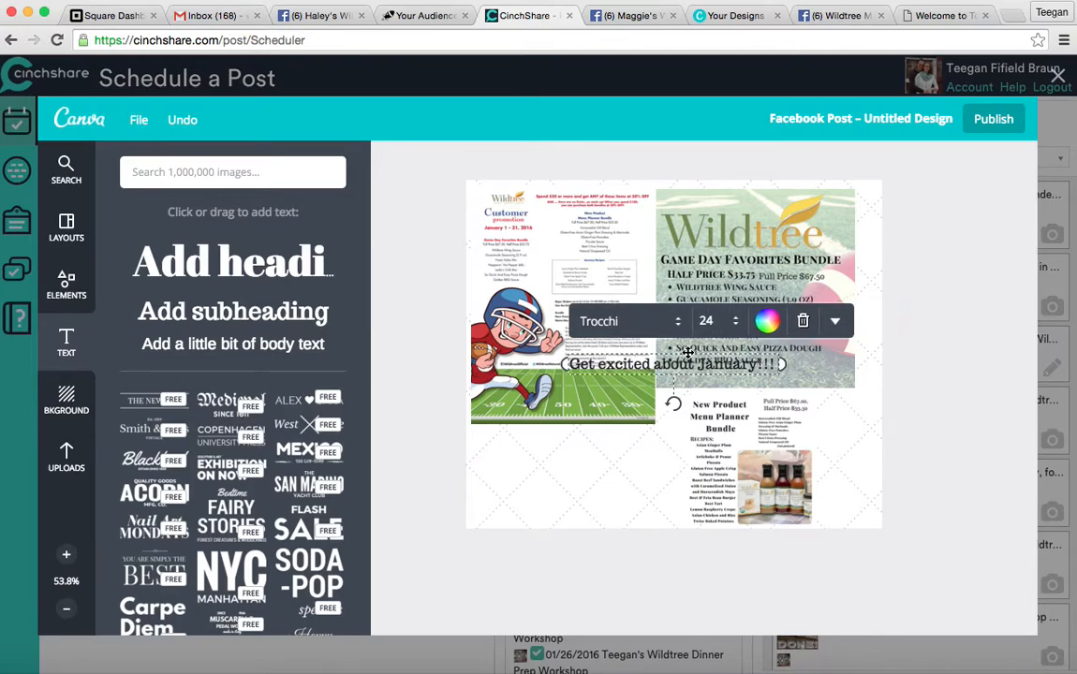
{"action": "left_click", "coordinate": [618, 325]}
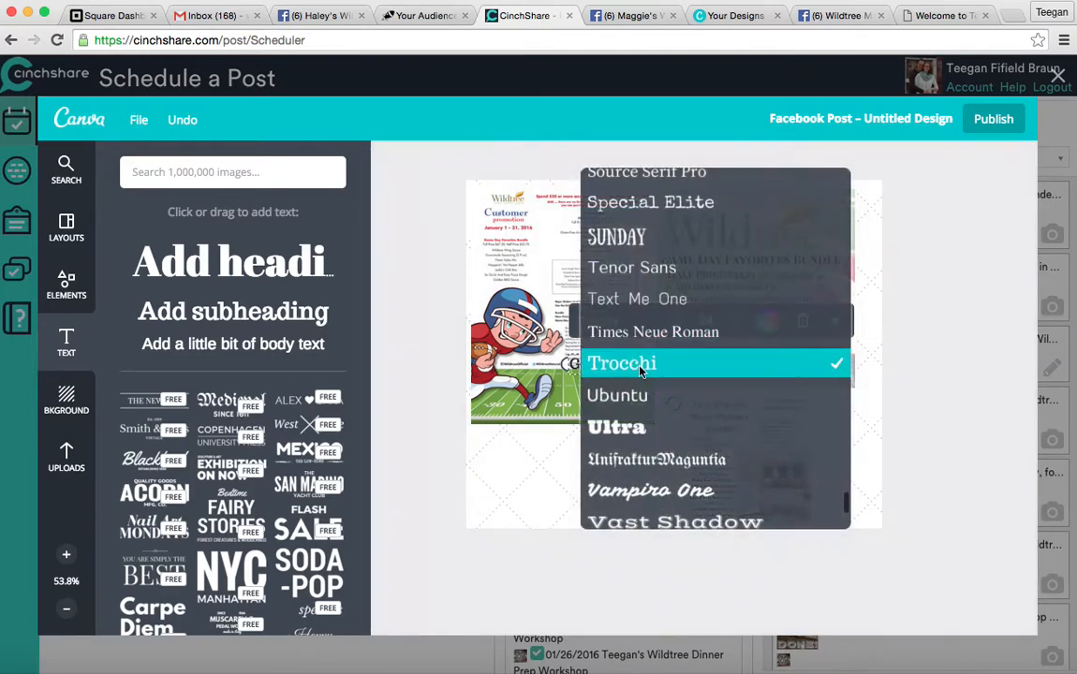
{"action": "left_click", "coordinate": [643, 432]}
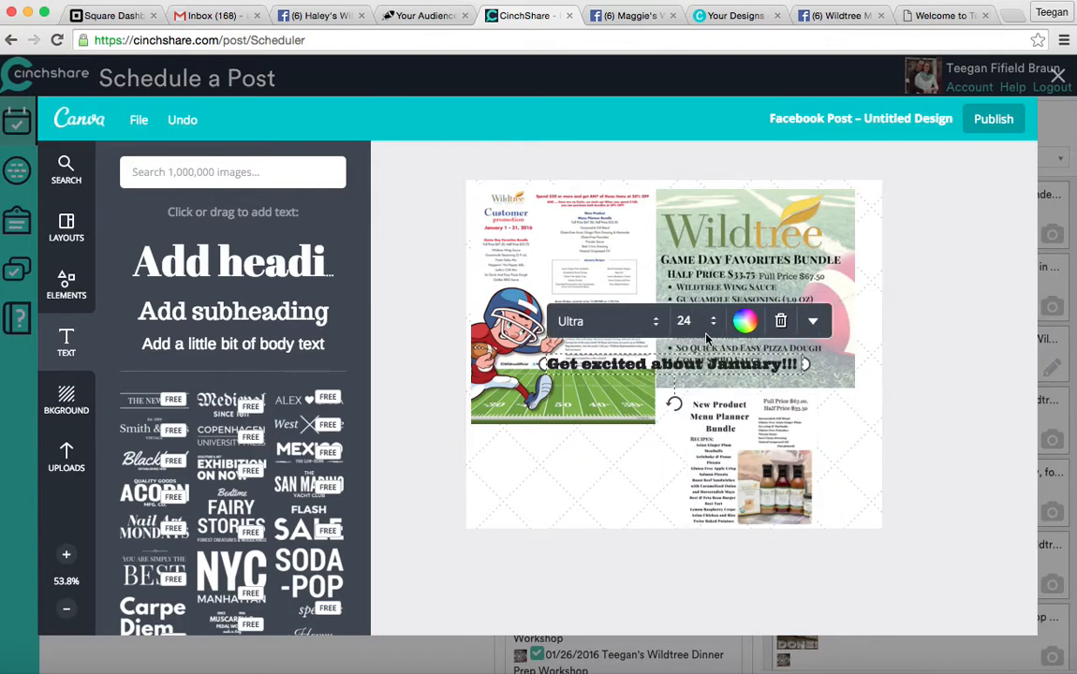
Split the caption onto two lines, set it to size 32, and place it under the flyer.
{"action": "key", "text": "Return"}
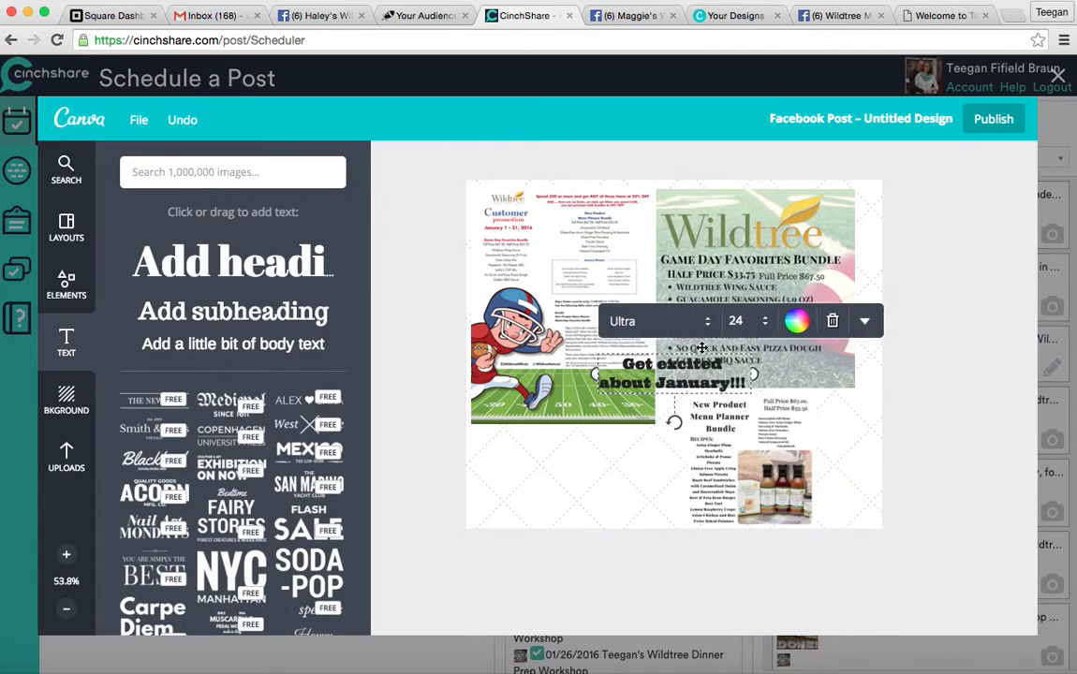
{"action": "left_click_drag", "start_coordinate": [675, 399], "coordinate": [563, 505]}
{"action": "left_click", "coordinate": [623, 426]}
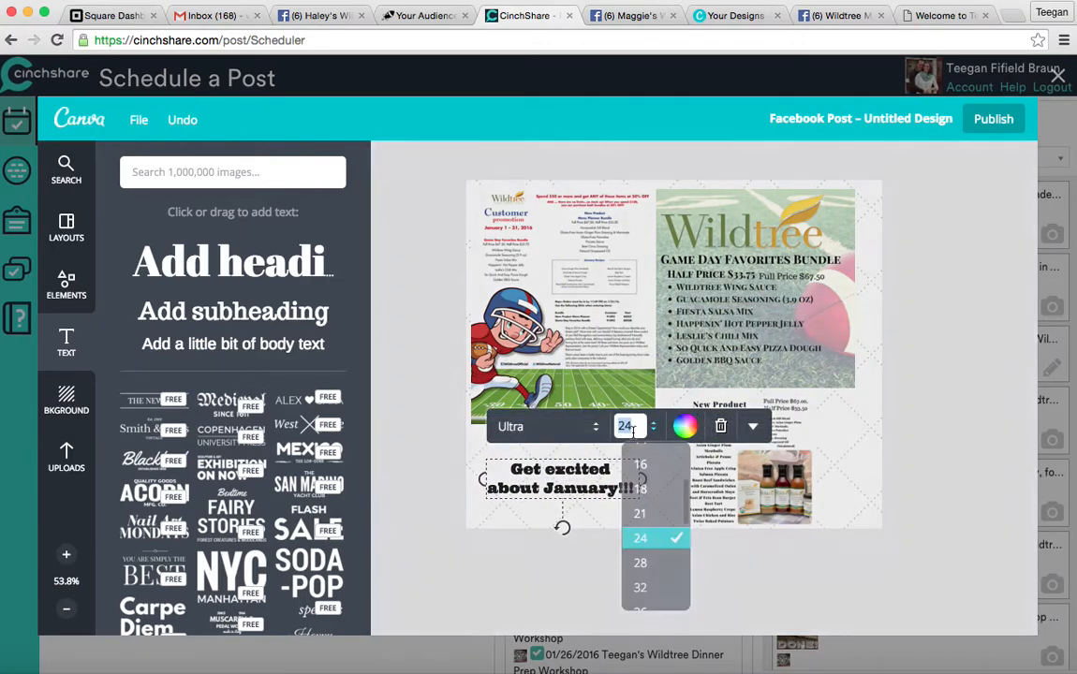
{"action": "left_click", "coordinate": [644, 589]}
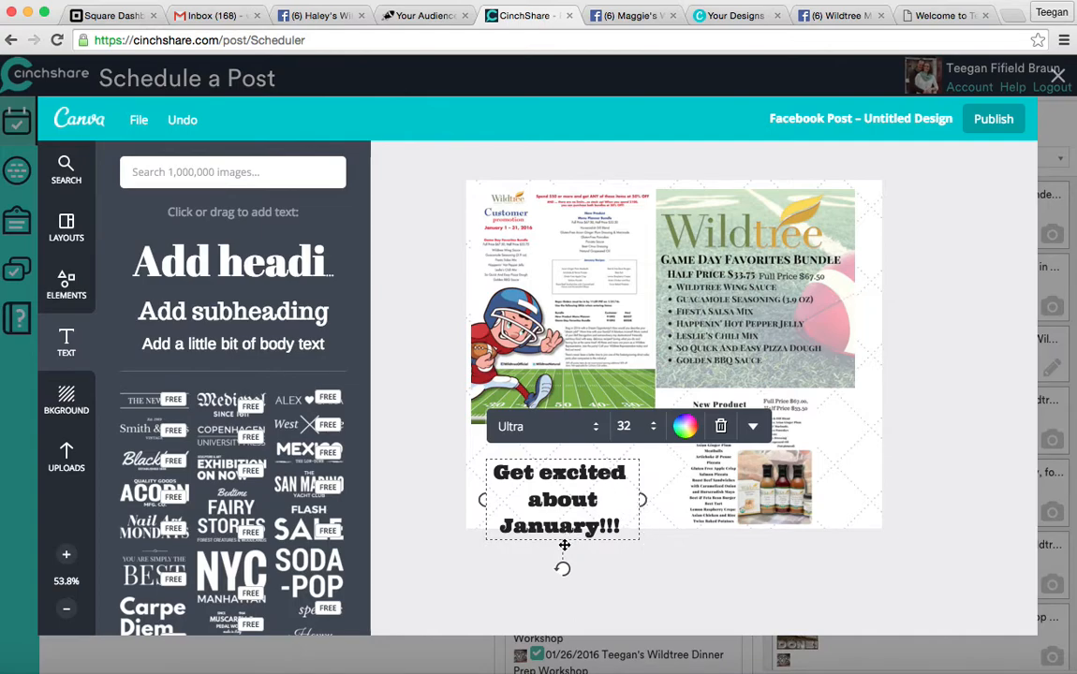
{"action": "left_click_drag", "start_coordinate": [570, 535], "coordinate": [568, 512]}
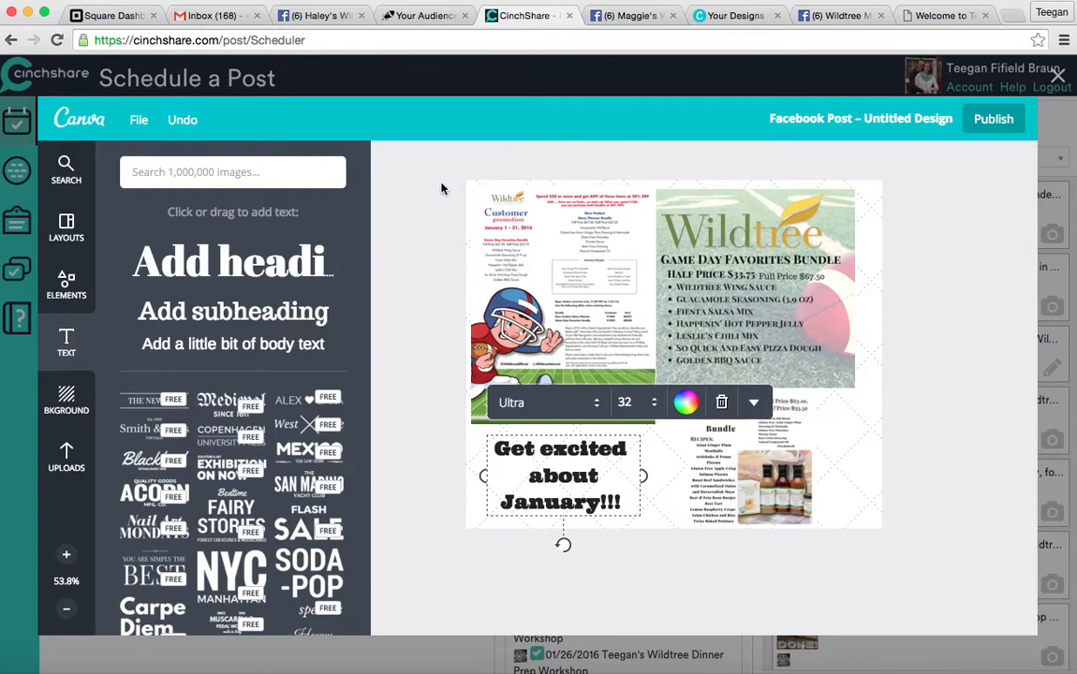
Publish the Canva collage as the photo of the 1/6/2016 8:00 am post and review the message.
{"action": "left_click", "coordinate": [1010, 121]}
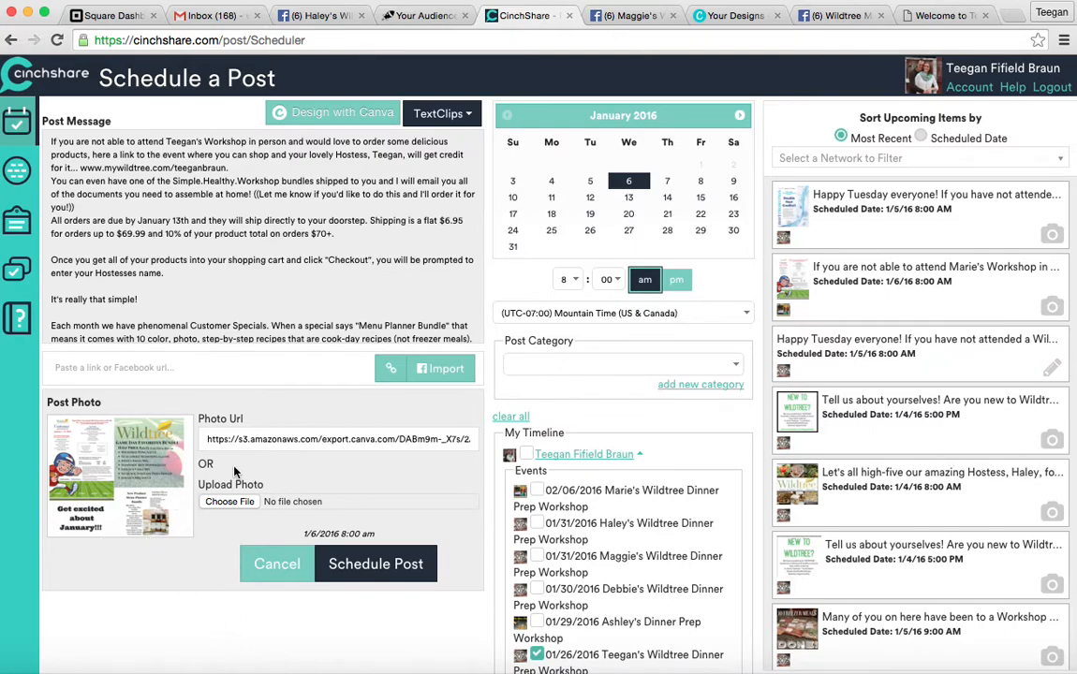
{"action": "scroll", "coordinate": [262, 286], "scroll_direction": "down", "scroll_amount": 3}
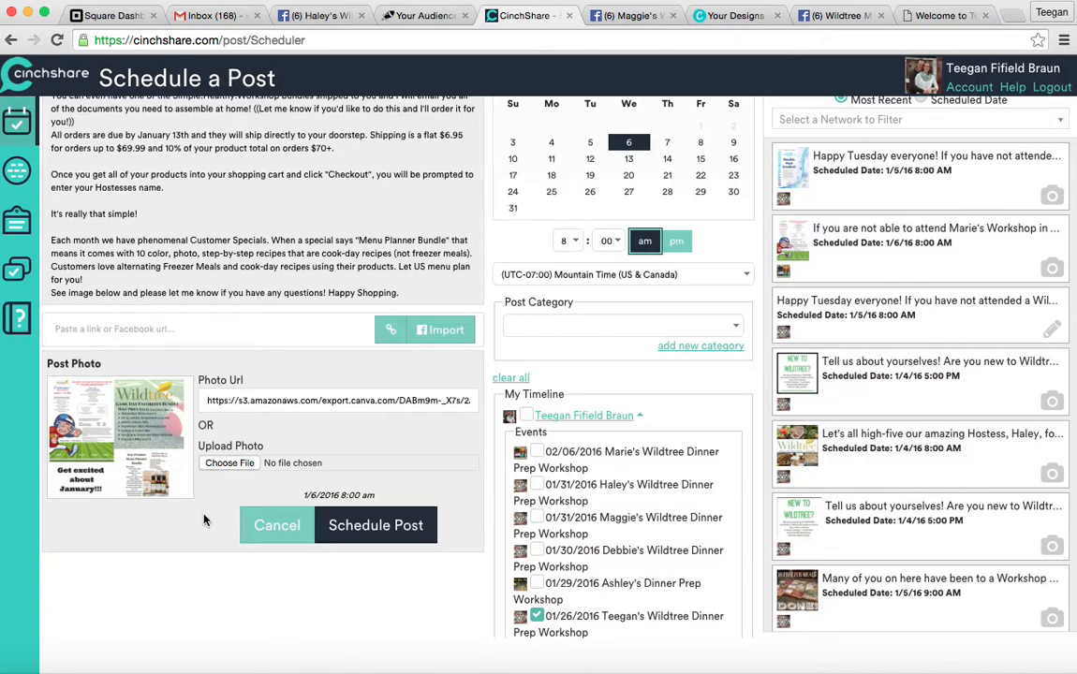
{"action": "scroll", "coordinate": [341, 356], "scroll_direction": "up", "scroll_amount": 2}
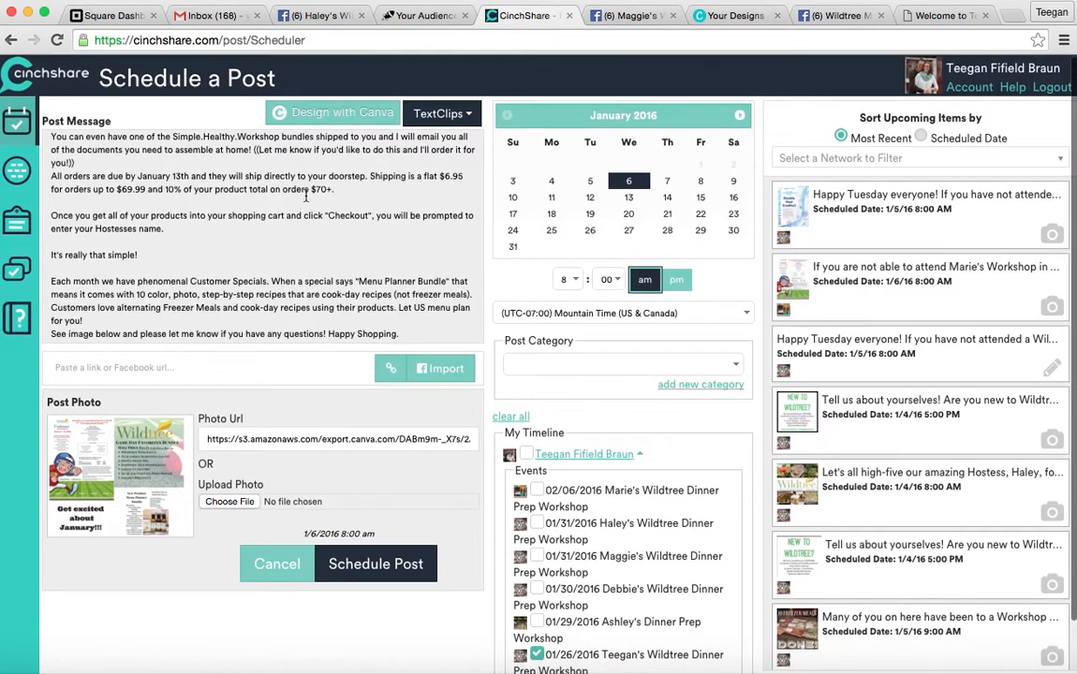
{"action": "scroll", "coordinate": [372, 307], "scroll_direction": "up", "scroll_amount": 2}
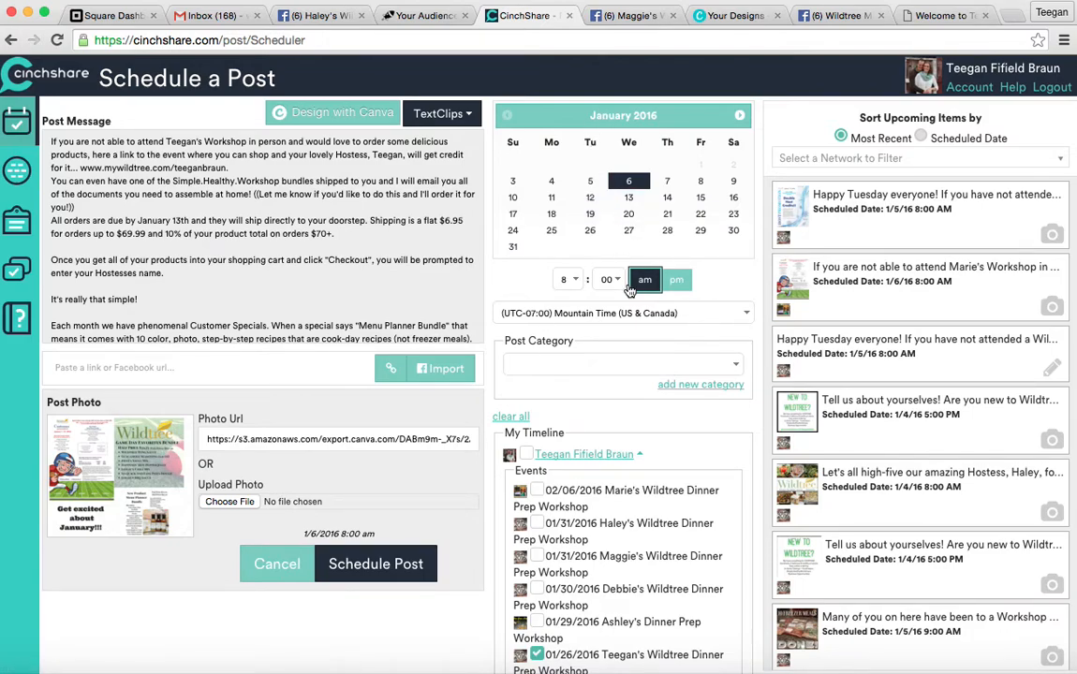
Schedule the Canva-image post, then add the 02/06/2016 Wildtree Dinner Prep Workshop event as a destination.
{"action": "left_click", "coordinate": [398, 568]}
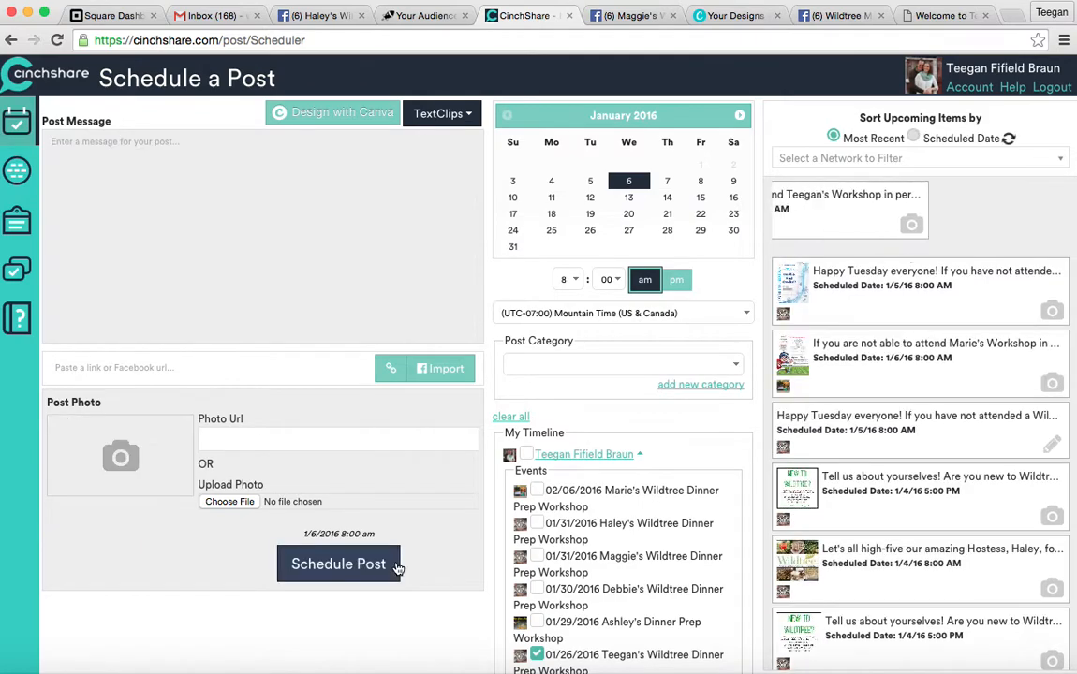
{"action": "scroll", "coordinate": [834, 580], "scroll_direction": "down", "scroll_amount": 3}
{"action": "scroll", "coordinate": [834, 585], "scroll_direction": "down", "scroll_amount": 5}
{"action": "scroll", "coordinate": [833, 585], "scroll_direction": "down", "scroll_amount": 2}
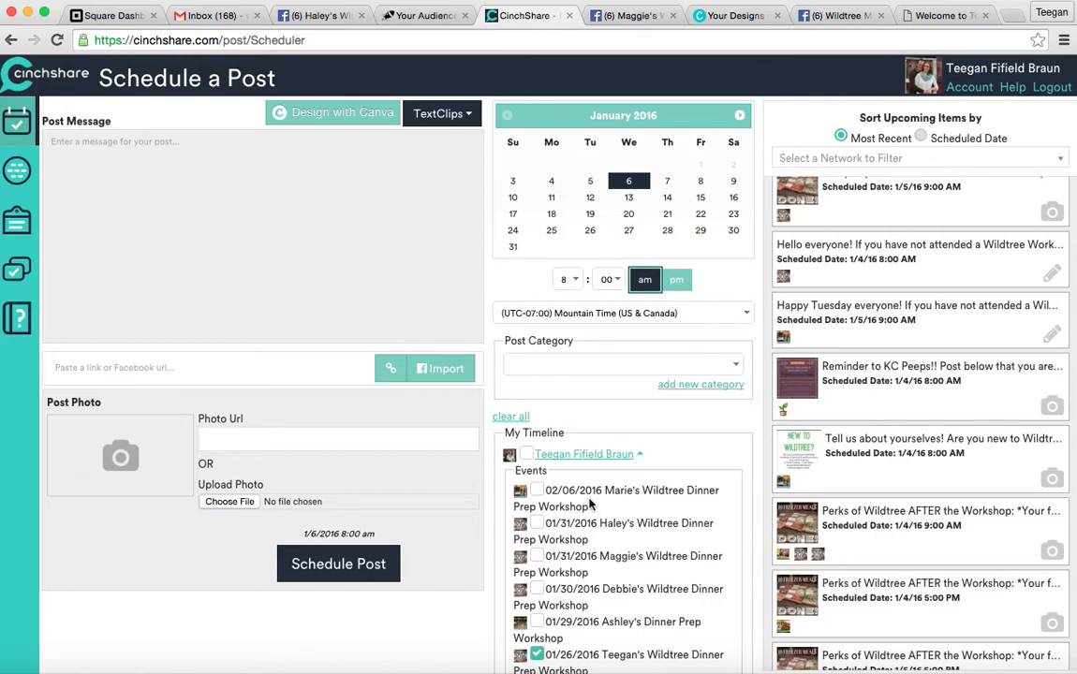
{"action": "scroll", "coordinate": [568, 521], "scroll_direction": "down", "scroll_amount": 2}
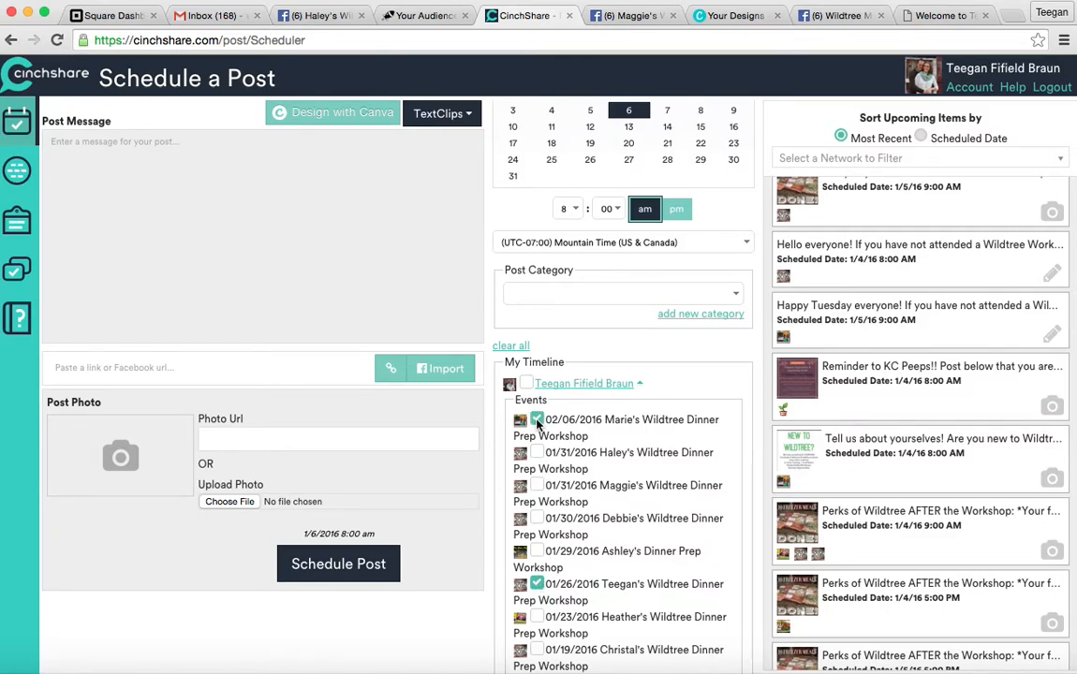
{"action": "scroll", "coordinate": [562, 342], "scroll_direction": "up", "scroll_amount": 2}
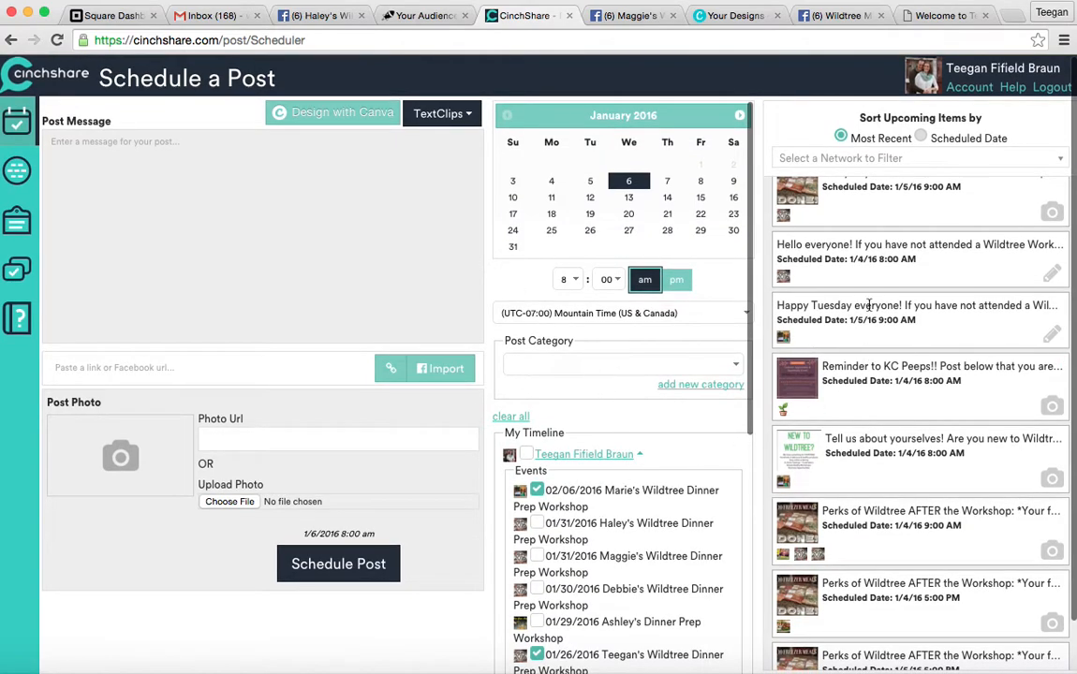
{"action": "scroll", "coordinate": [781, 449], "scroll_direction": "down", "scroll_amount": 3}
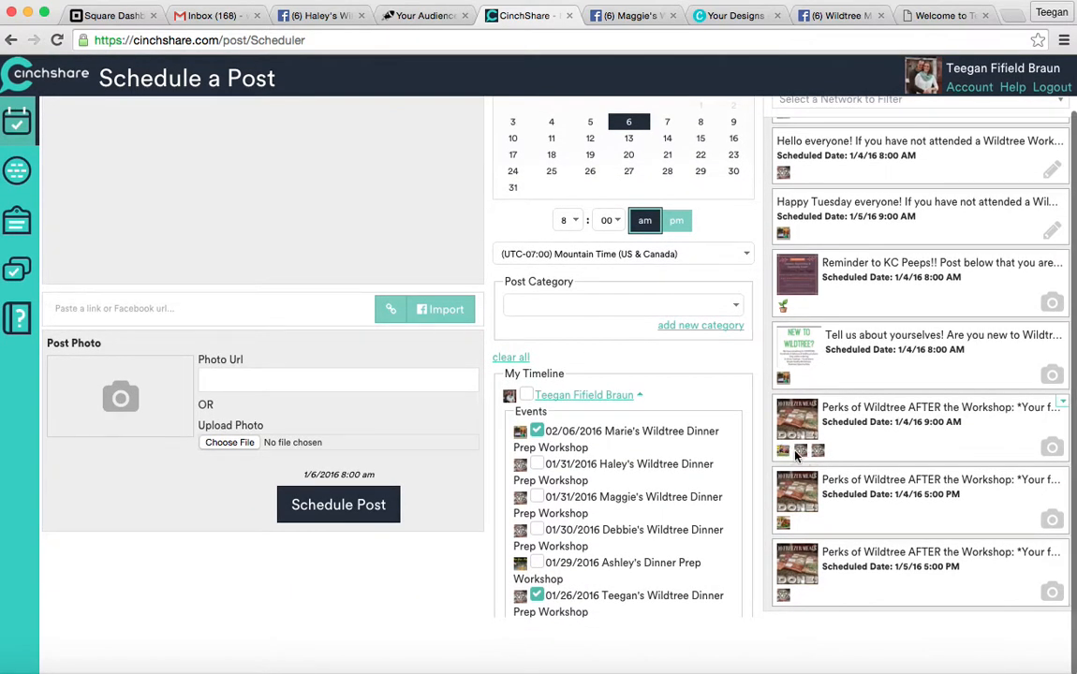
{"action": "scroll", "coordinate": [796, 459], "scroll_direction": "up", "scroll_amount": 1}
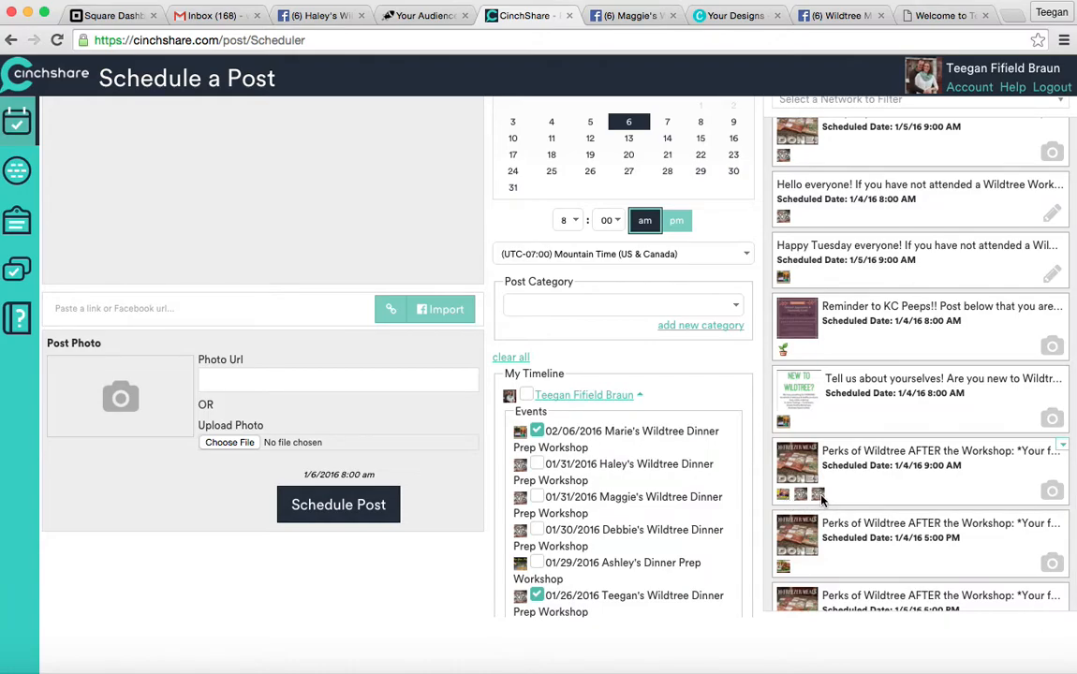
Open the 'Perks of Wildtree AFTER the Workshop' post for editing, discarding unsaved changes.
{"action": "left_click", "coordinate": [1062, 445]}
{"action": "left_click", "coordinate": [1045, 476]}
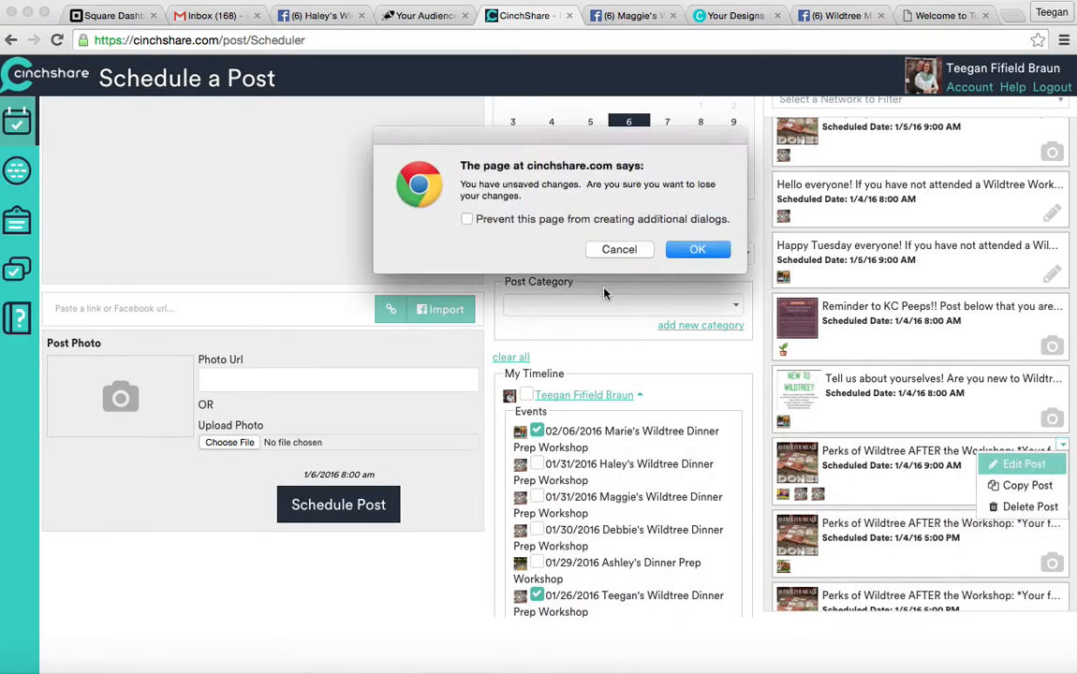
{"action": "left_click", "coordinate": [693, 248]}
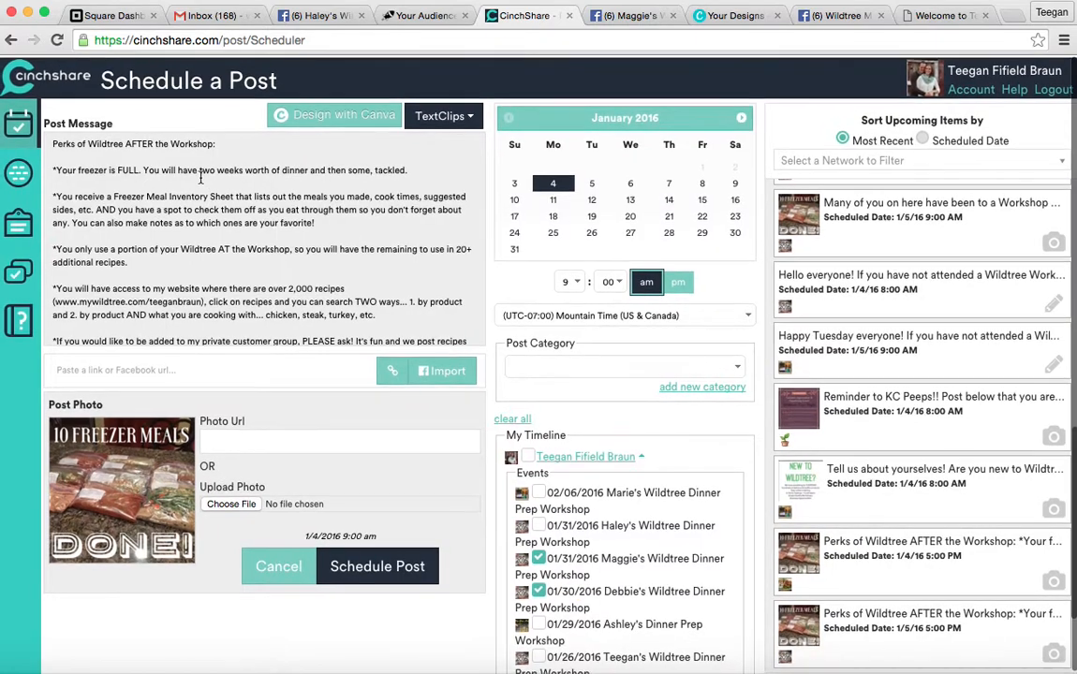
{"action": "scroll", "coordinate": [171, 229], "scroll_direction": "down", "scroll_amount": 5}
{"action": "scroll", "coordinate": [172, 232], "scroll_direction": "up", "scroll_amount": 5}
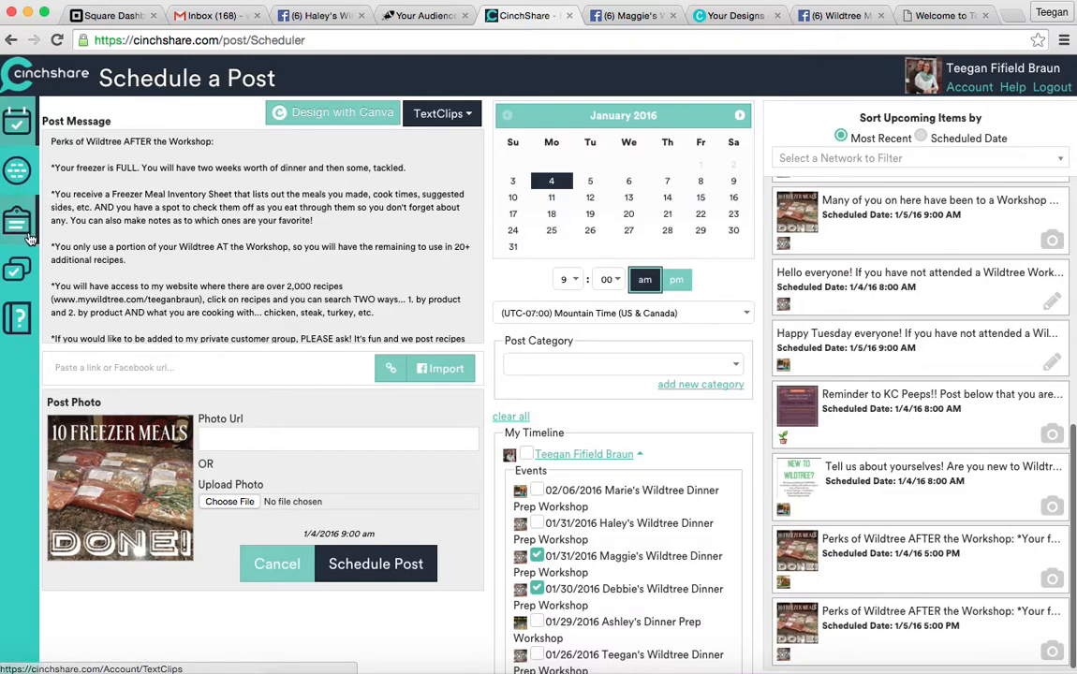
Cancel the edit to clear the post form and go to Manage Posts.
{"action": "left_click", "coordinate": [270, 566]}
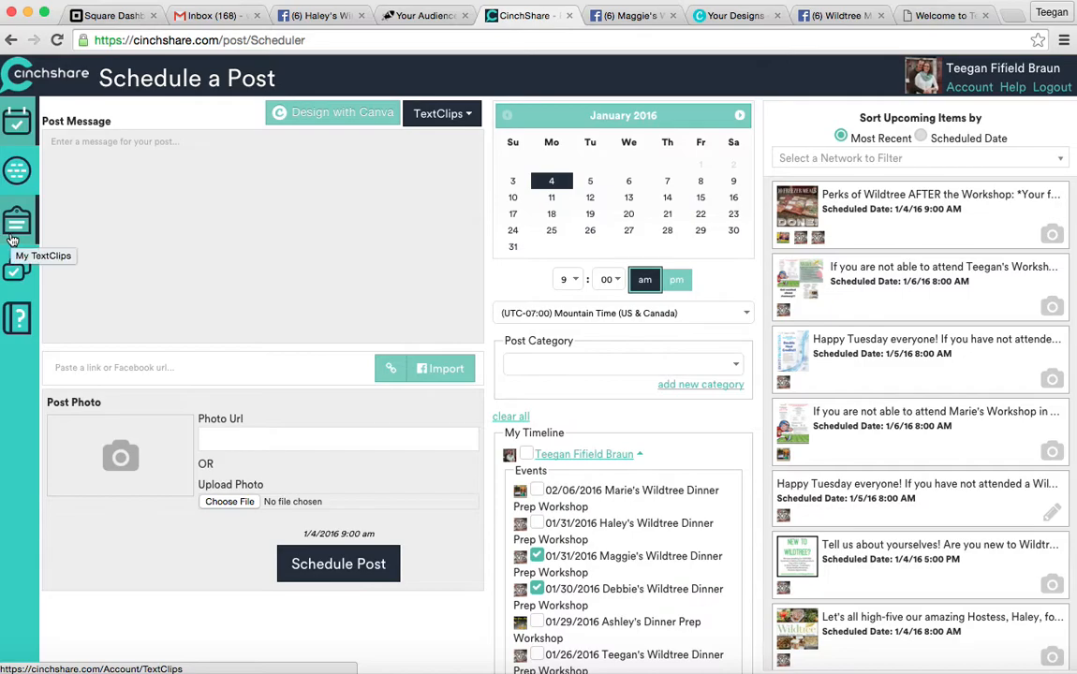
{"action": "scroll", "coordinate": [368, 353], "scroll_direction": "down", "scroll_amount": 2}
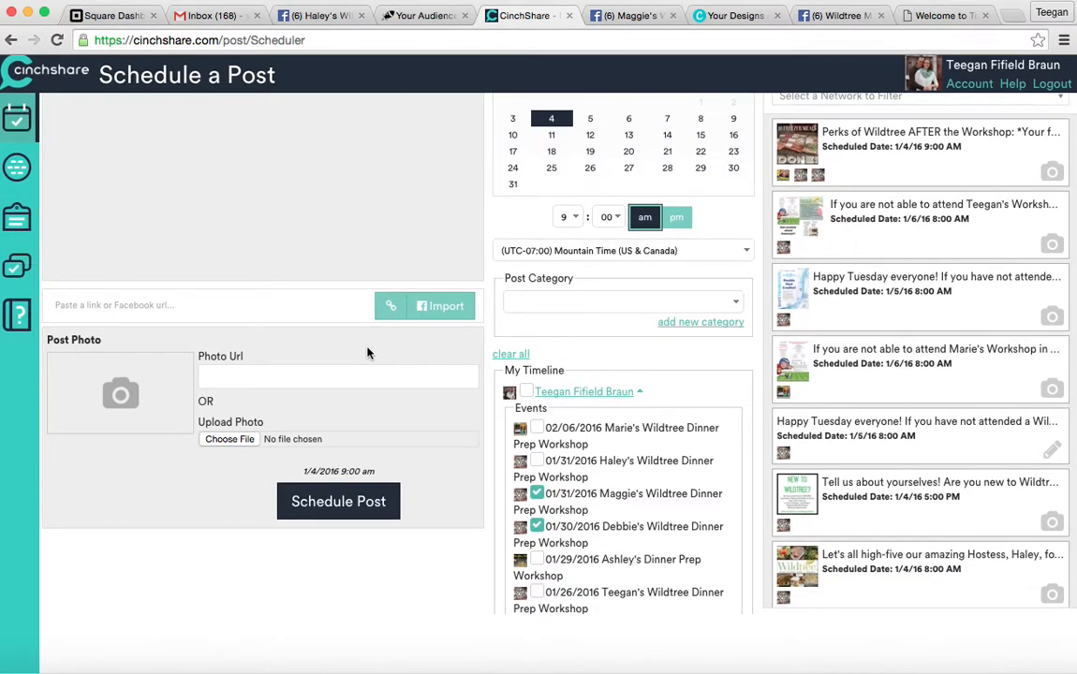
{"action": "scroll", "coordinate": [368, 353], "scroll_direction": "up", "scroll_amount": 2}
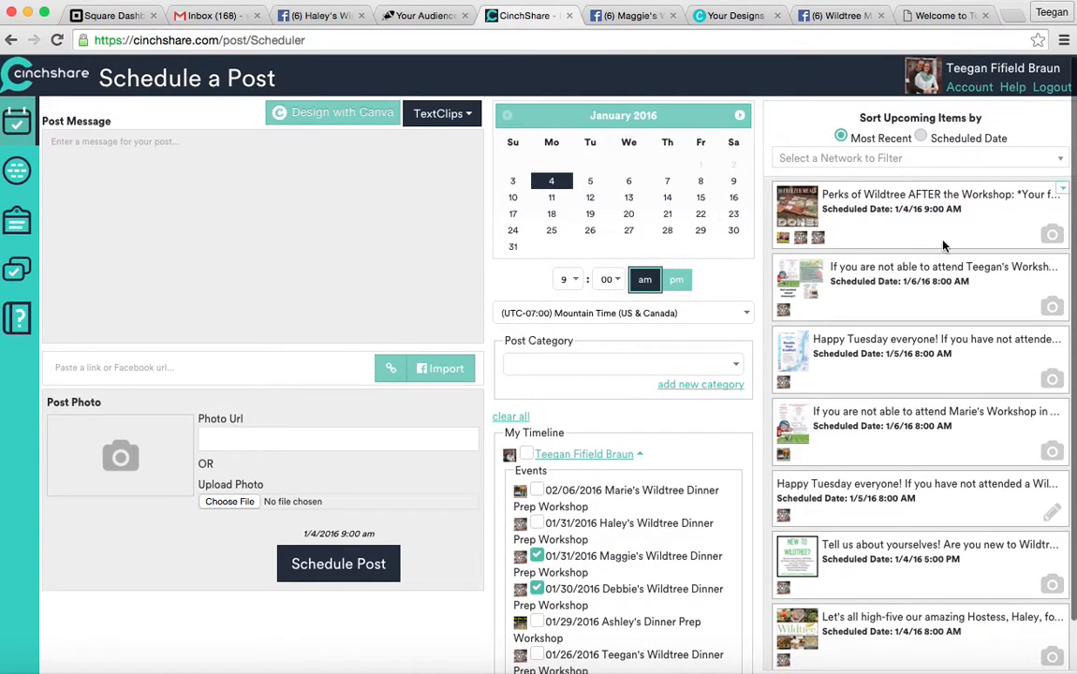
{"action": "left_click", "coordinate": [23, 282]}
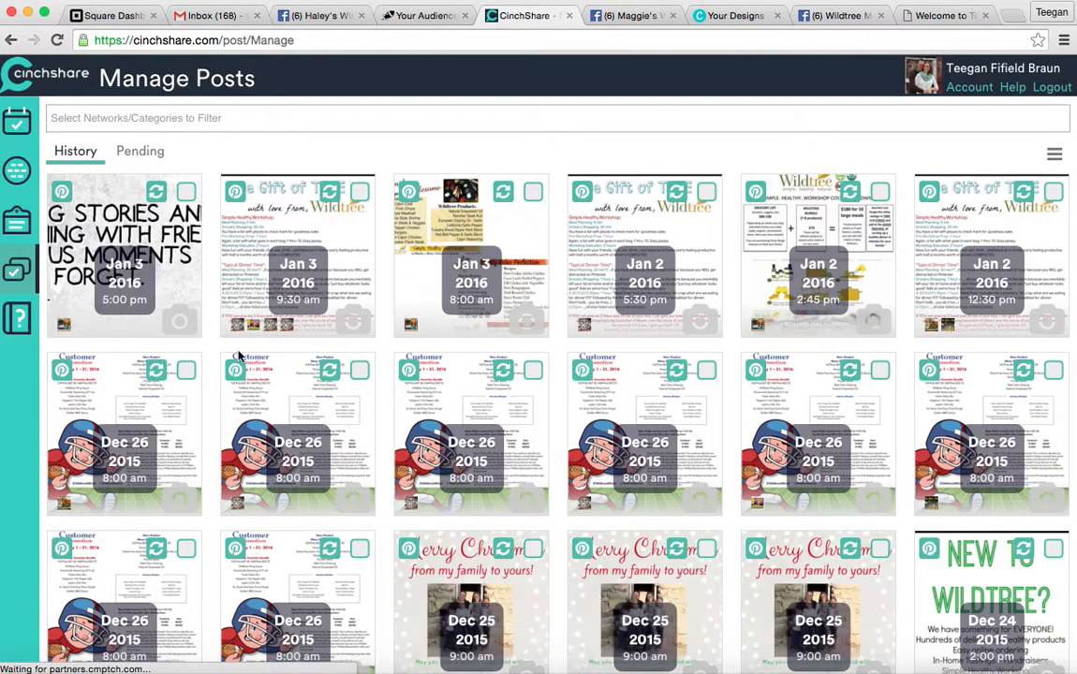
{"action": "scroll", "coordinate": [262, 416], "scroll_direction": "down", "scroll_amount": 2}
{"action": "scroll", "coordinate": [262, 417], "scroll_direction": "up", "scroll_amount": 2}
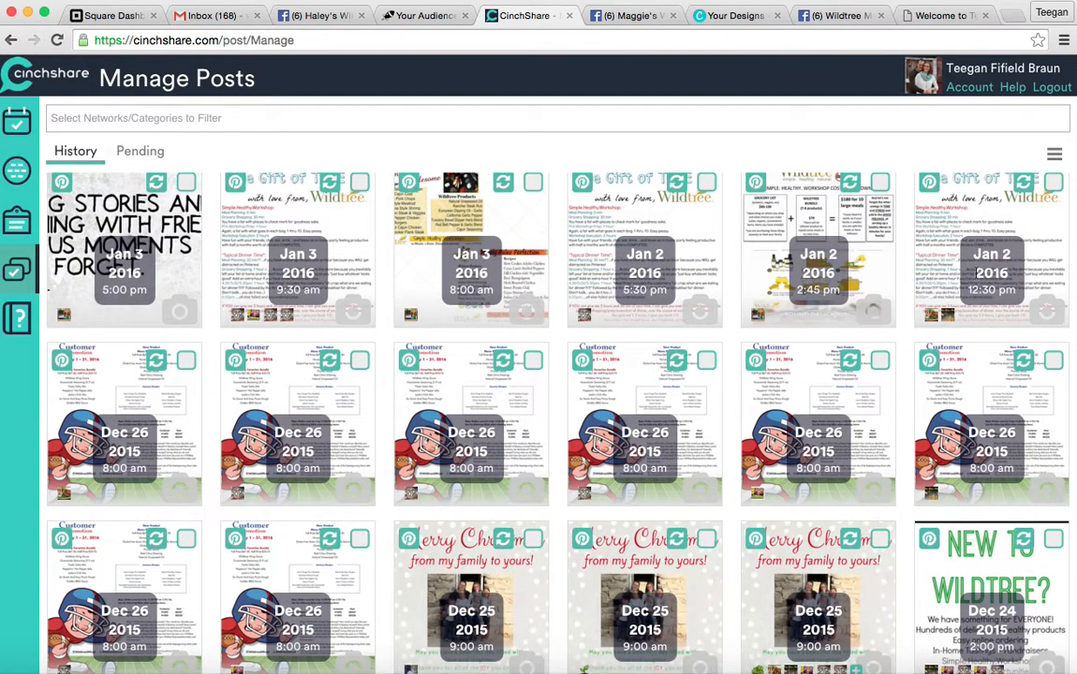
{"action": "scroll", "coordinate": [990, 285], "scroll_direction": "up", "scroll_amount": 1}
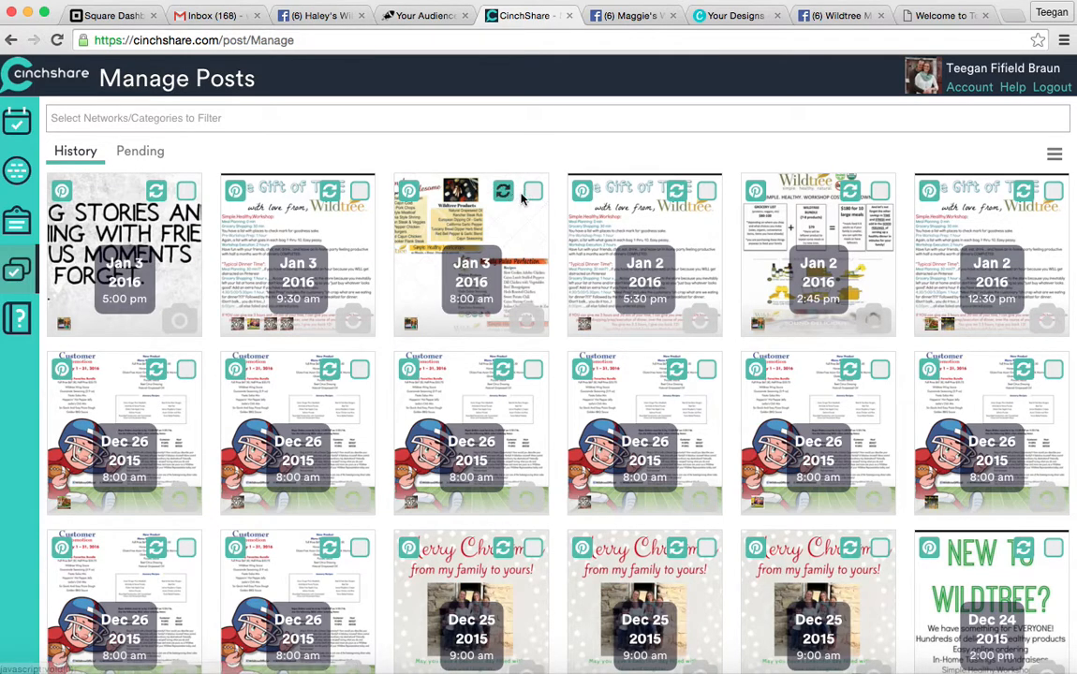
{"action": "left_click", "coordinate": [167, 150]}
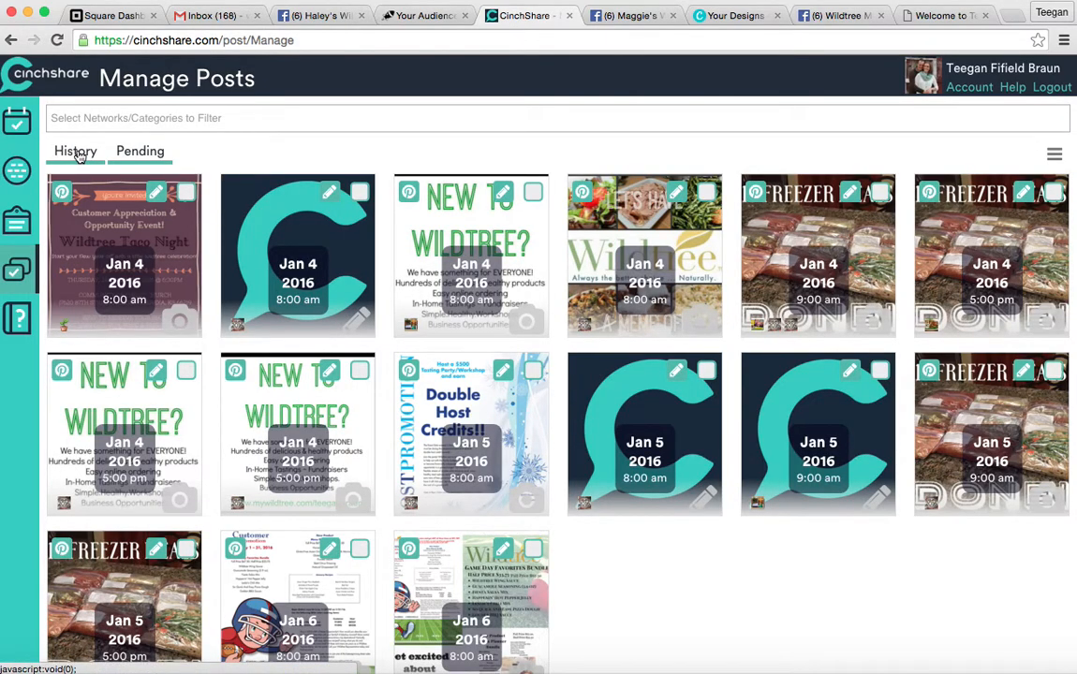
{"action": "left_click", "coordinate": [75, 152]}
{"action": "scroll", "coordinate": [260, 501], "scroll_direction": "down", "scroll_amount": 2}
{"action": "scroll", "coordinate": [260, 501], "scroll_direction": "up", "scroll_amount": 2}
{"action": "scroll", "coordinate": [260, 501], "scroll_direction": "down", "scroll_amount": 2}
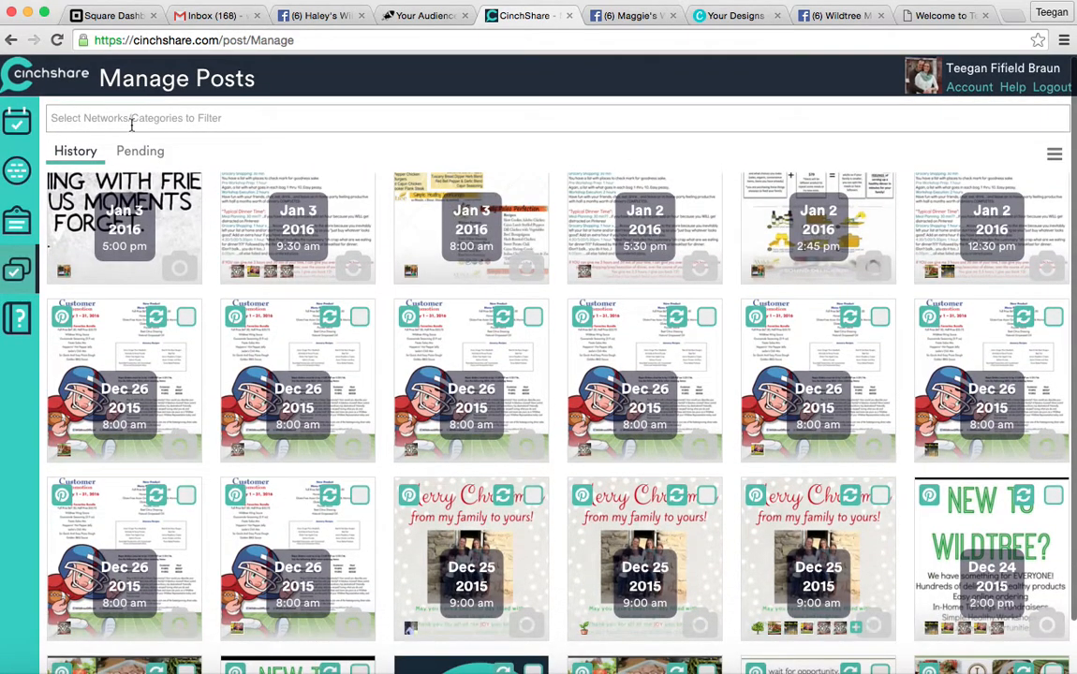
Filter the post history to the second 01/31/2016 workshop event.
{"action": "left_click", "coordinate": [132, 122]}
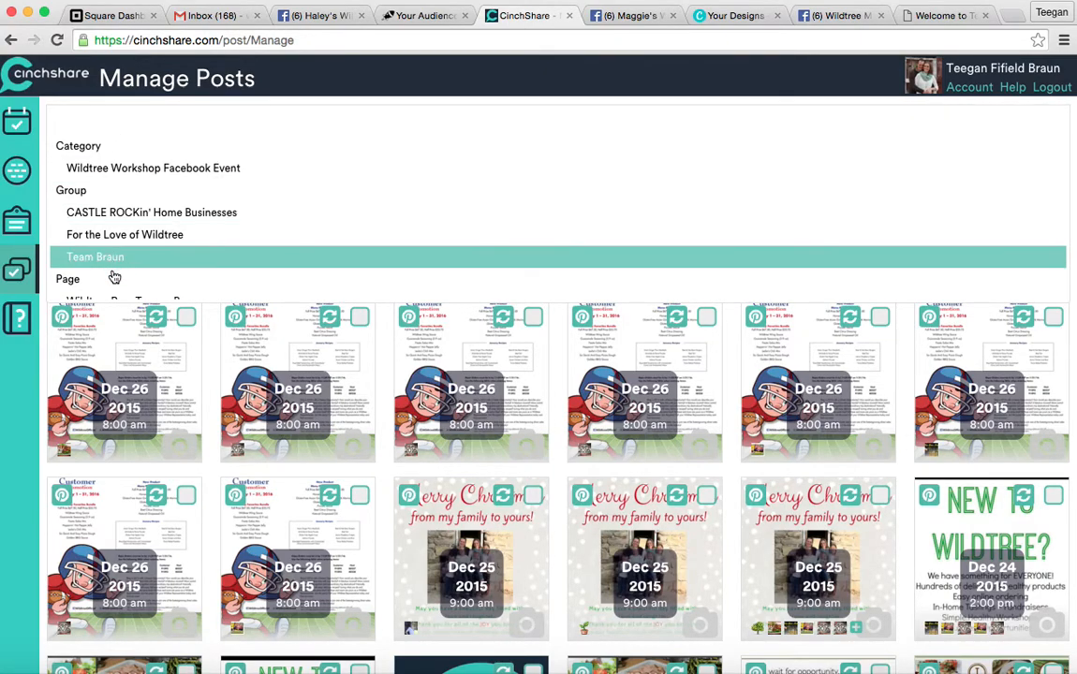
{"action": "scroll", "coordinate": [111, 281], "scroll_direction": "down", "scroll_amount": 3}
{"action": "scroll", "coordinate": [113, 285], "scroll_direction": "up", "scroll_amount": 2}
{"action": "scroll", "coordinate": [114, 285], "scroll_direction": "down", "scroll_amount": 6}
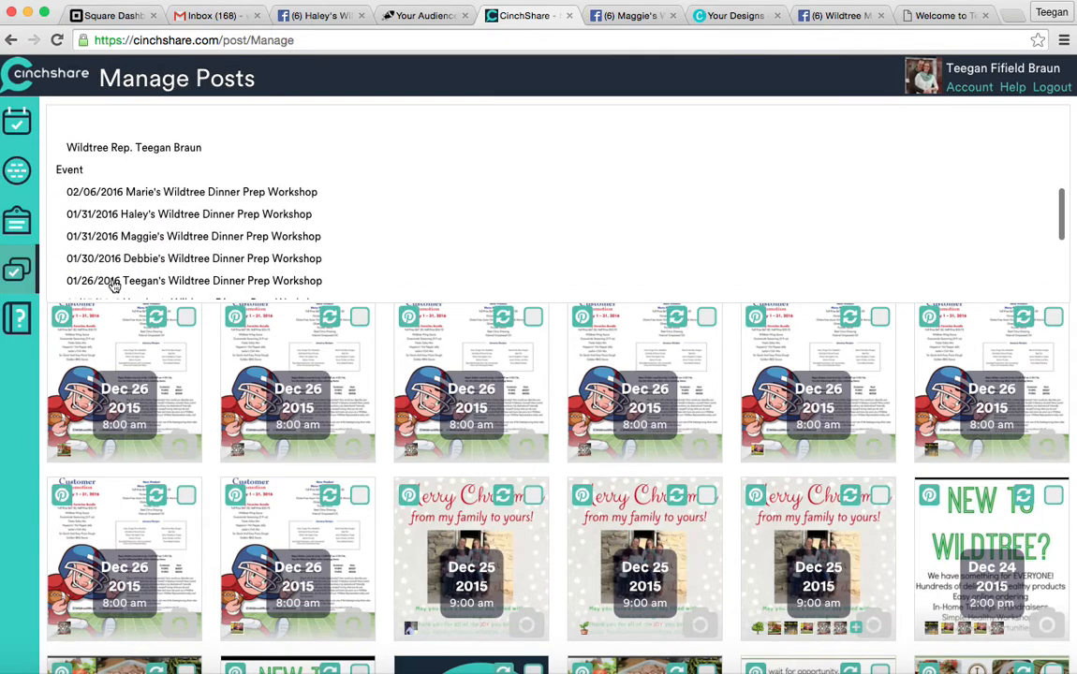
{"action": "scroll", "coordinate": [112, 283], "scroll_direction": "up", "scroll_amount": 8}
{"action": "scroll", "coordinate": [112, 281], "scroll_direction": "down", "scroll_amount": 3}
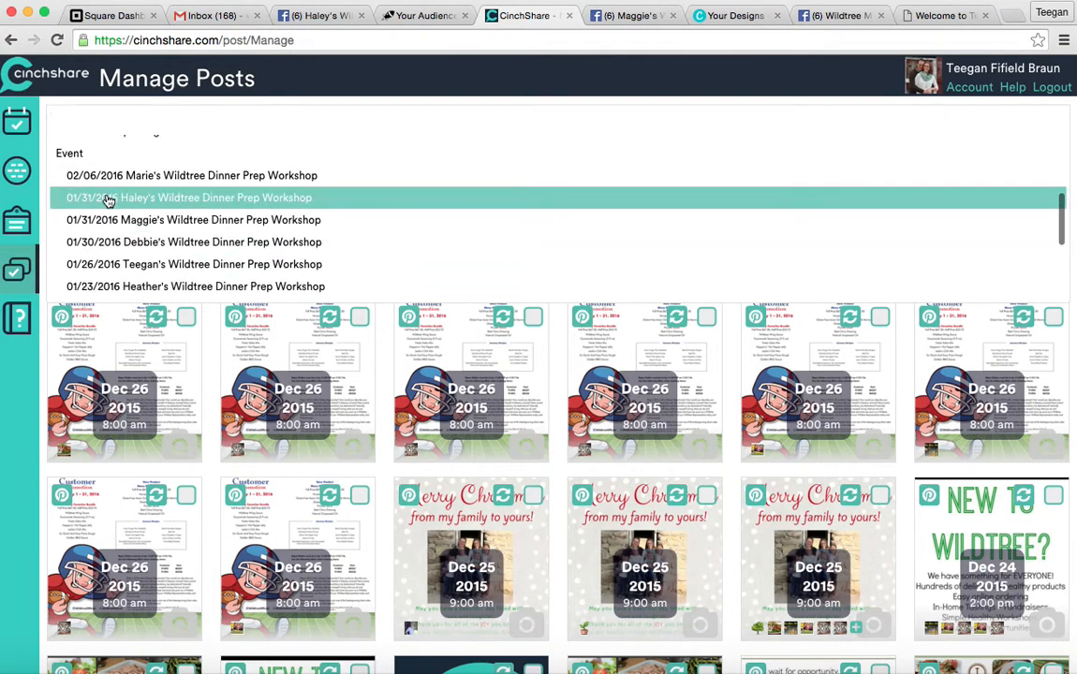
{"action": "left_click", "coordinate": [105, 219]}
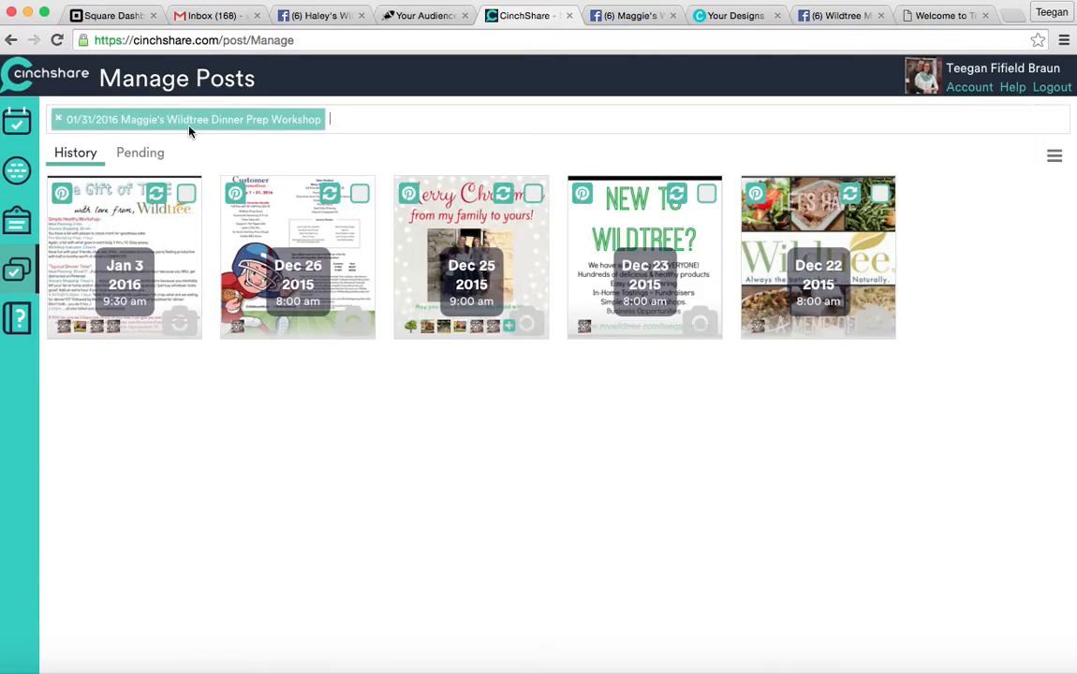
Remove the network filter tag so the History grid shows every post.
{"action": "left_click", "coordinate": [57, 119]}
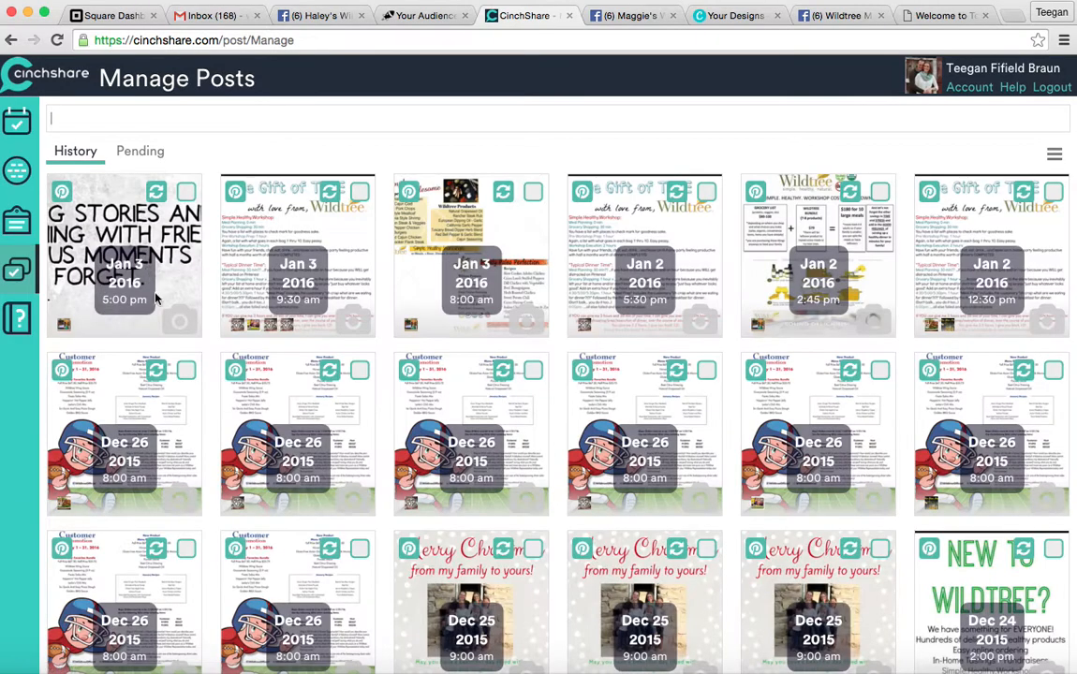
{"action": "scroll", "coordinate": [223, 429], "scroll_direction": "down", "scroll_amount": 3}
{"action": "scroll", "coordinate": [214, 385], "scroll_direction": "up", "scroll_amount": 3}
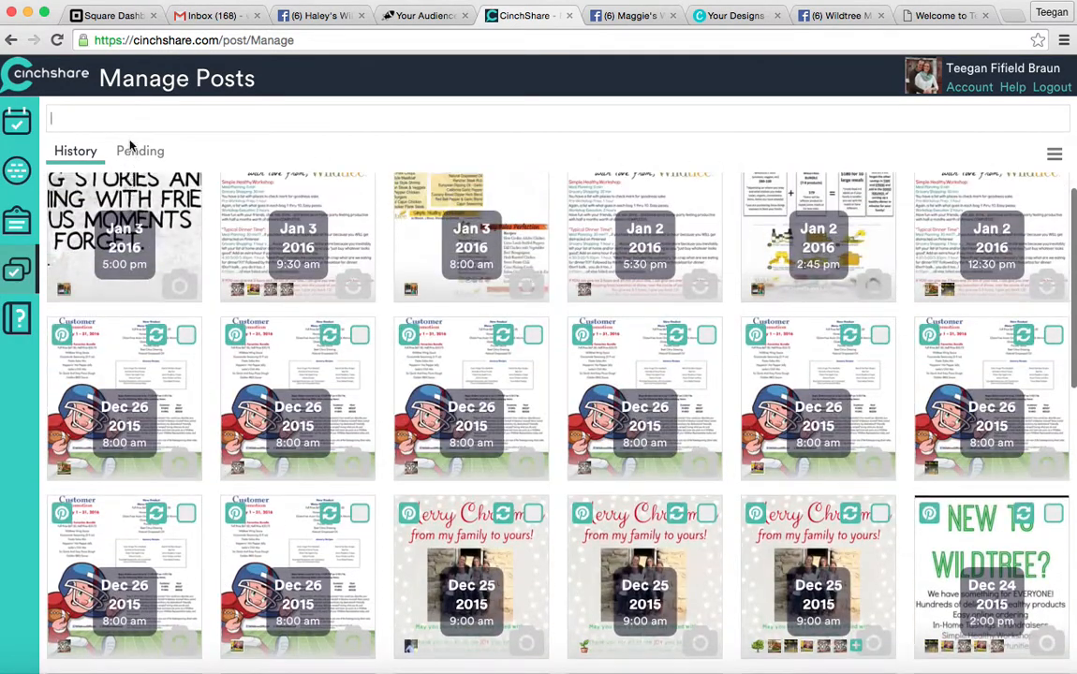
{"action": "left_click", "coordinate": [139, 162]}
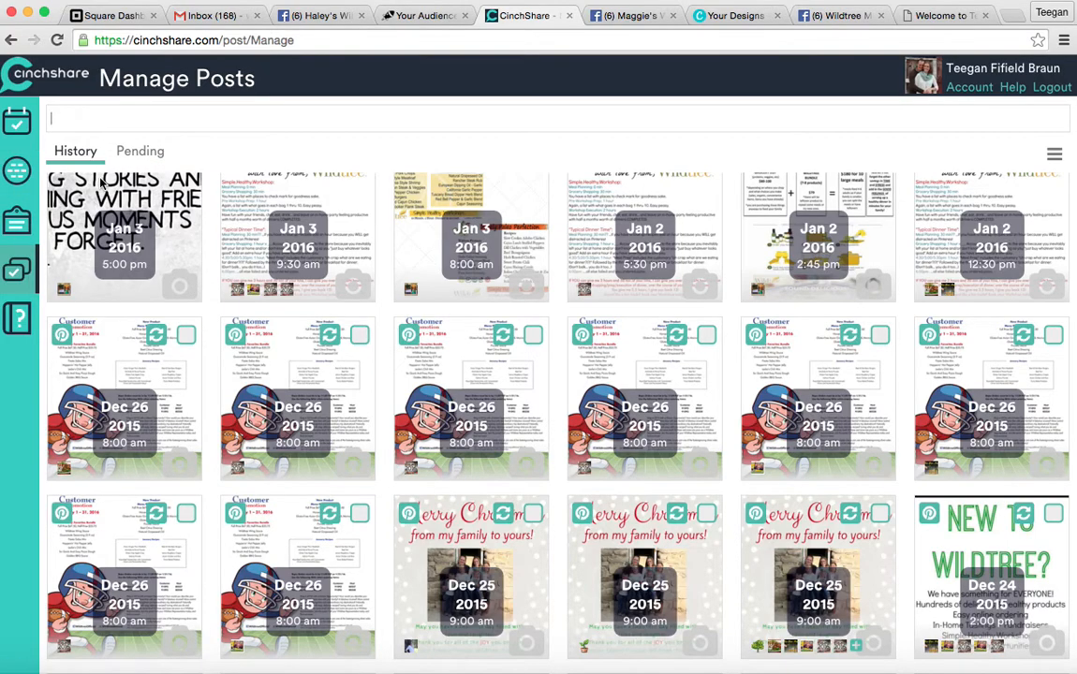
Review the connected Facebook networks, then return to the Schedule a Post page.
{"action": "left_click", "coordinate": [17, 182]}
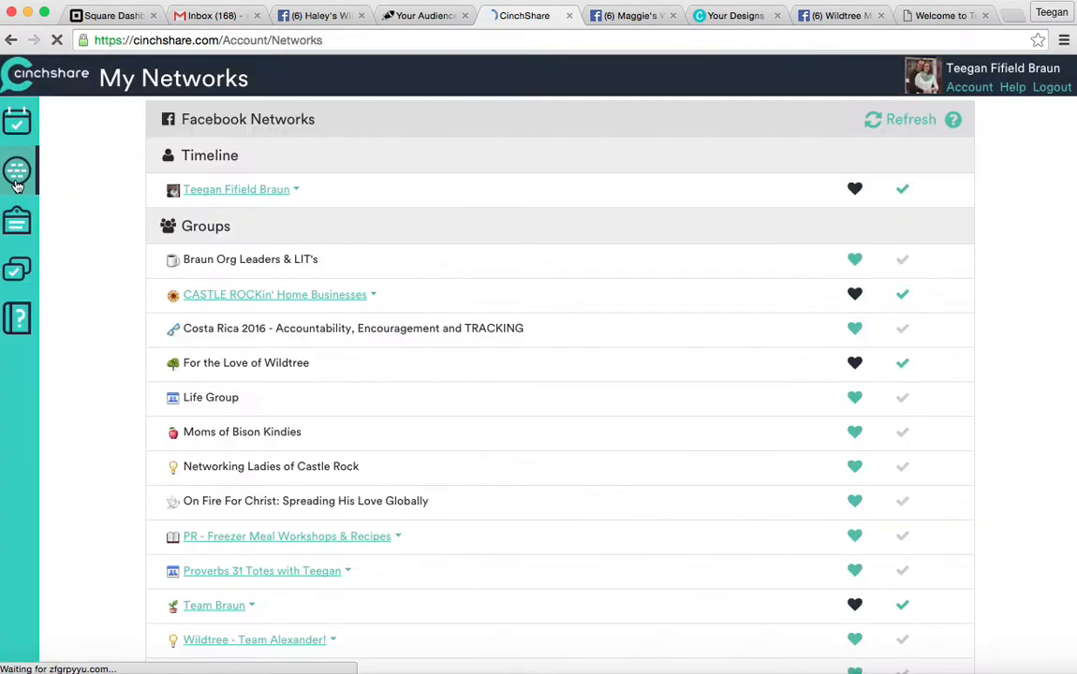
{"action": "scroll", "coordinate": [348, 308], "scroll_direction": "down", "scroll_amount": 2}
{"action": "scroll", "coordinate": [348, 311], "scroll_direction": "up", "scroll_amount": 2}
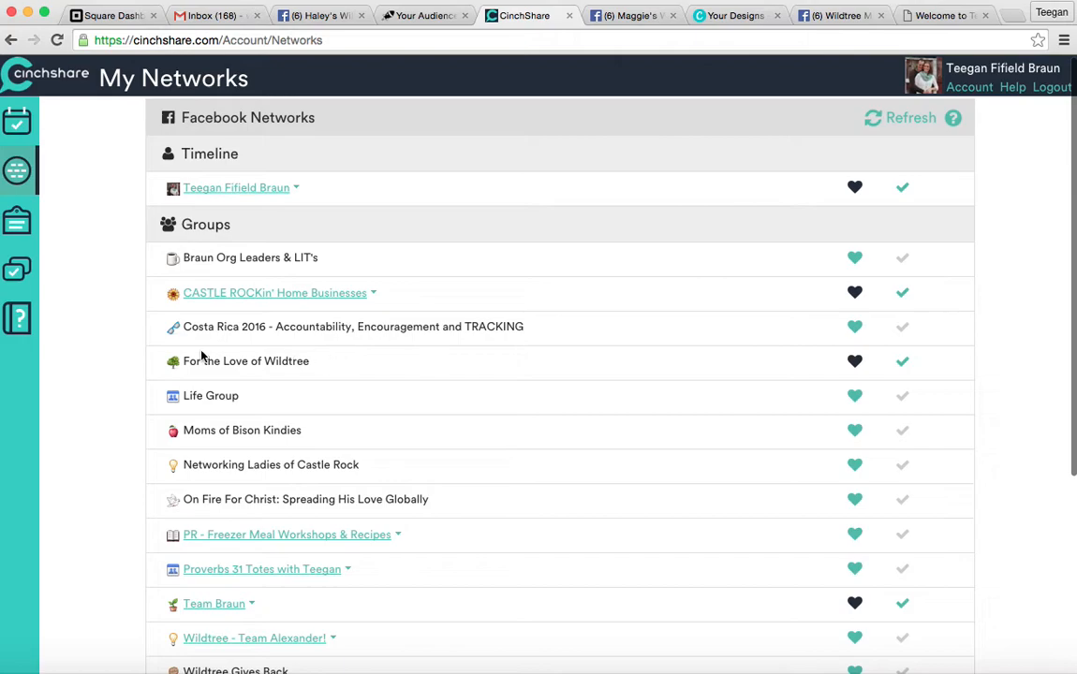
{"action": "left_click", "coordinate": [19, 126]}
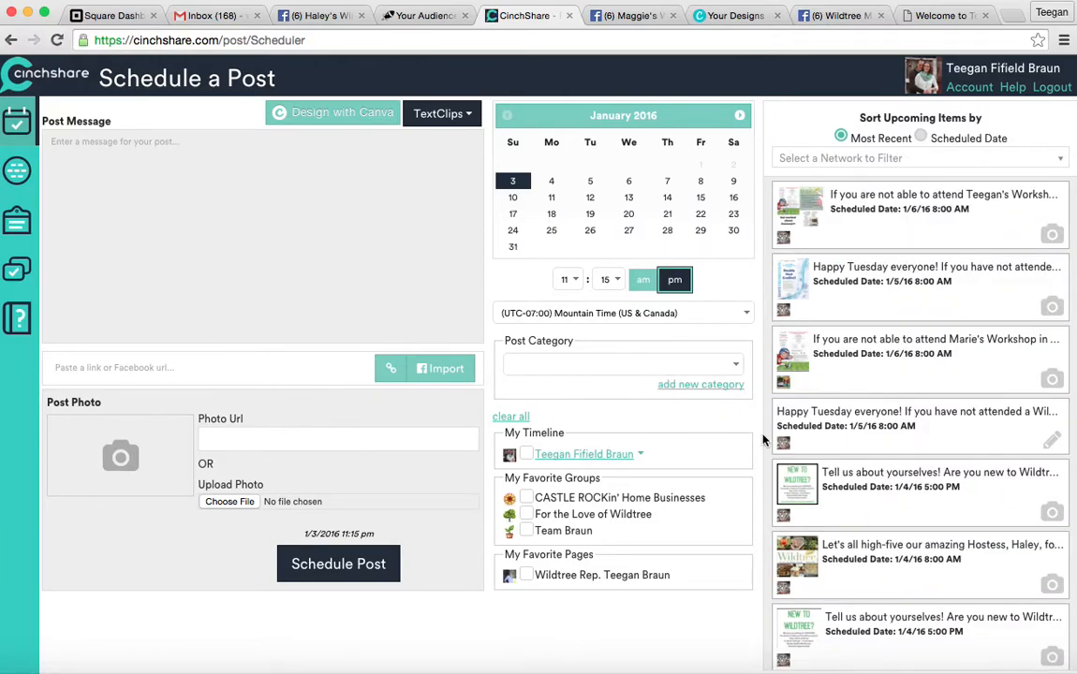
{"action": "scroll", "coordinate": [766, 440], "scroll_direction": "down", "scroll_amount": 7}
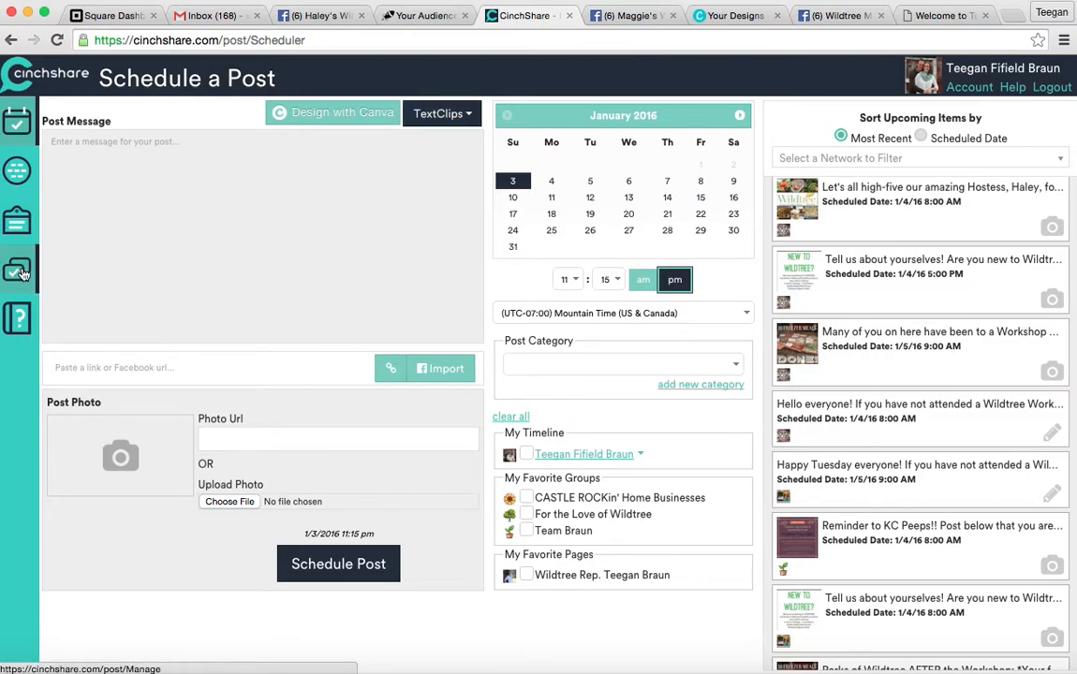
Start a new TextClip labelled 'Biz Info'.
{"action": "left_click", "coordinate": [19, 224]}
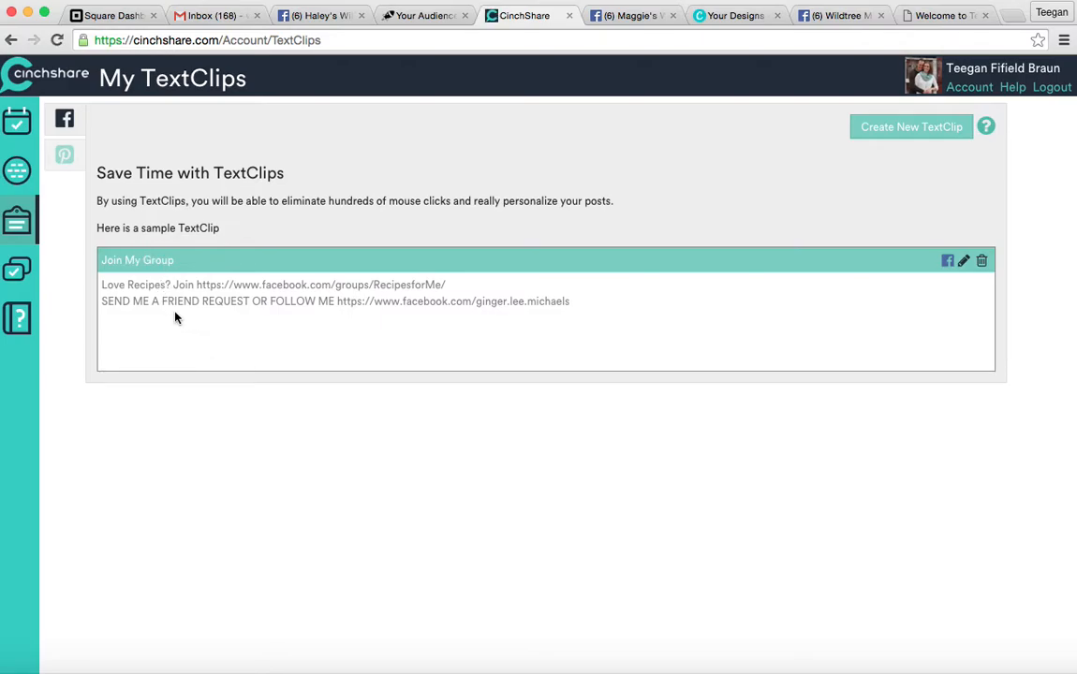
{"action": "left_click", "coordinate": [865, 138]}
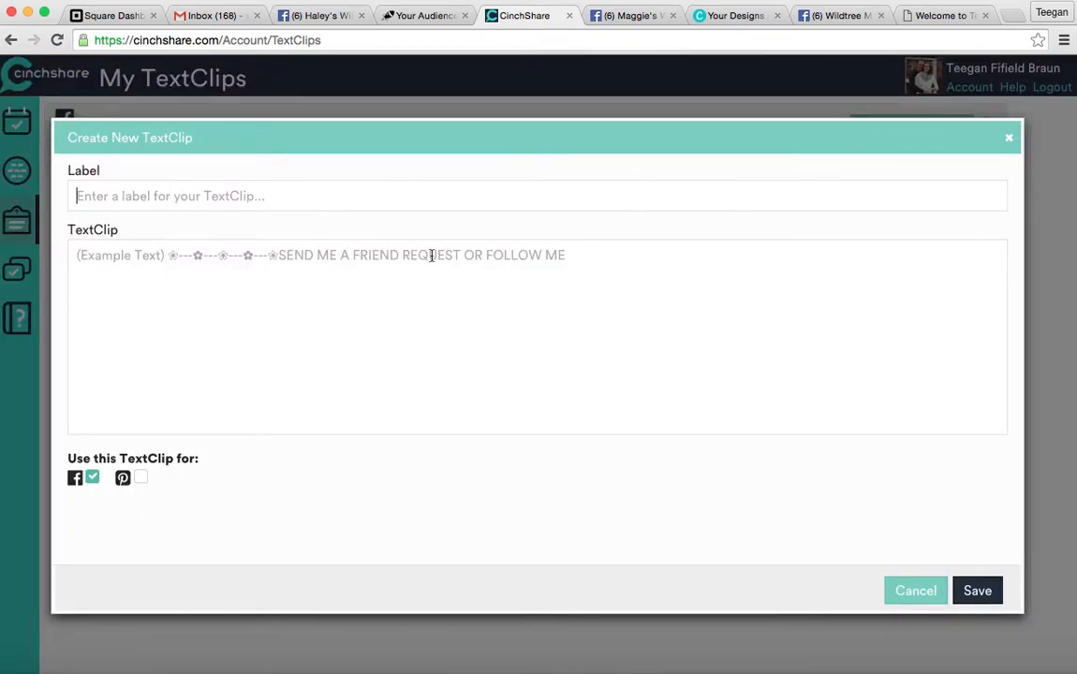
{"action": "type", "text": "Biz Info"}
{"action": "key", "text": "Tab"}
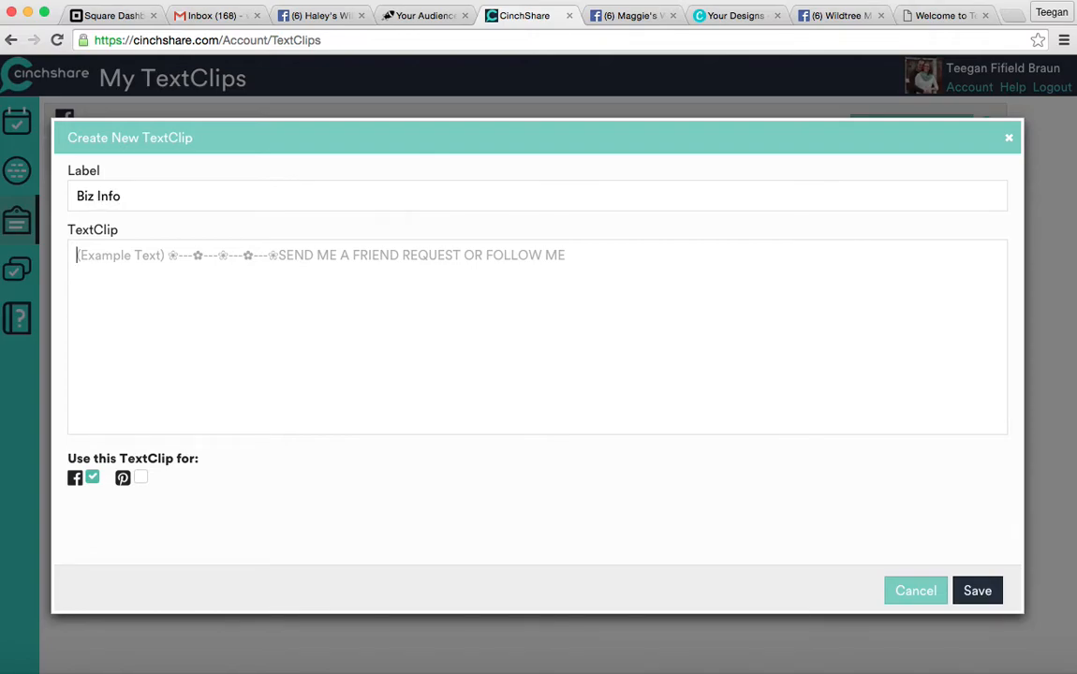
Write the message 'Ready to rock out a new and lucrative business this year?!', 'Join my team!', plus a mywildtree.com link line.
{"action": "type", "text": "R"}
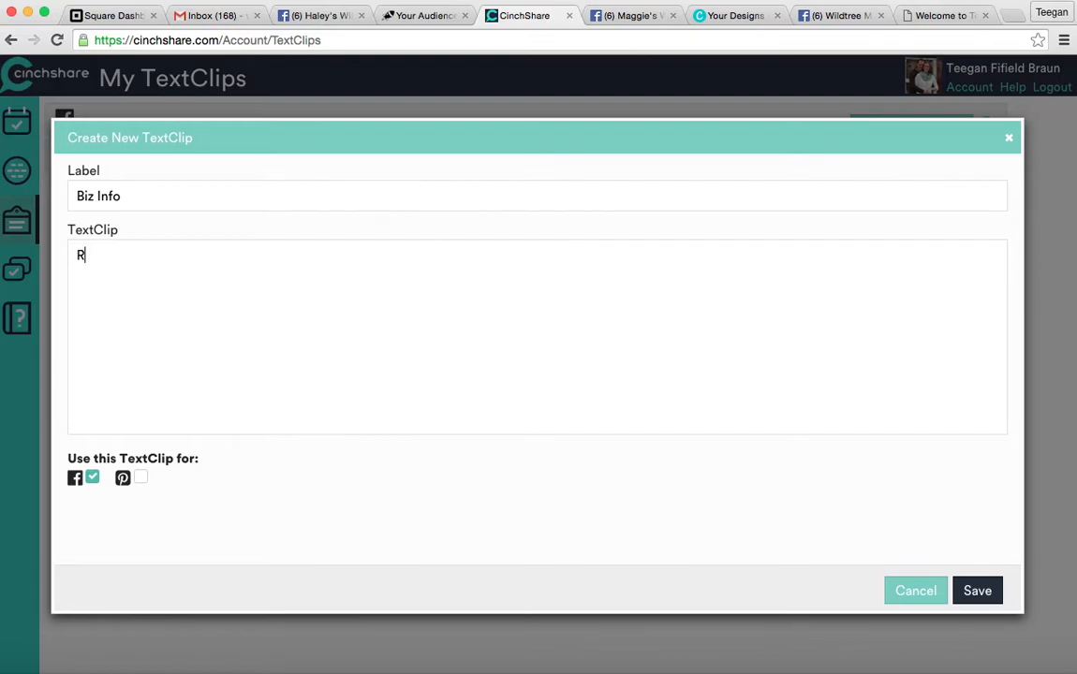
{"action": "type", "text": "eady to rock out a e"}
{"action": "key", "text": "BackSpace"}
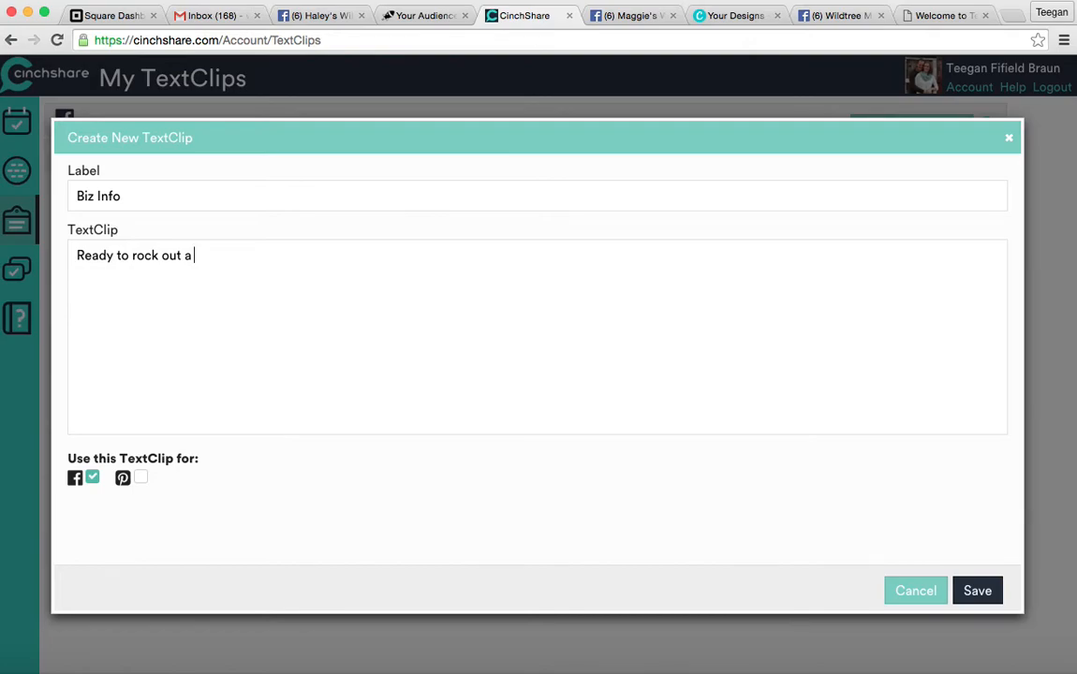
{"action": "type", "text": "n"}
{"action": "key", "text": "BackSpace"}
{"action": "type", "text": "new and lucrative bi"}
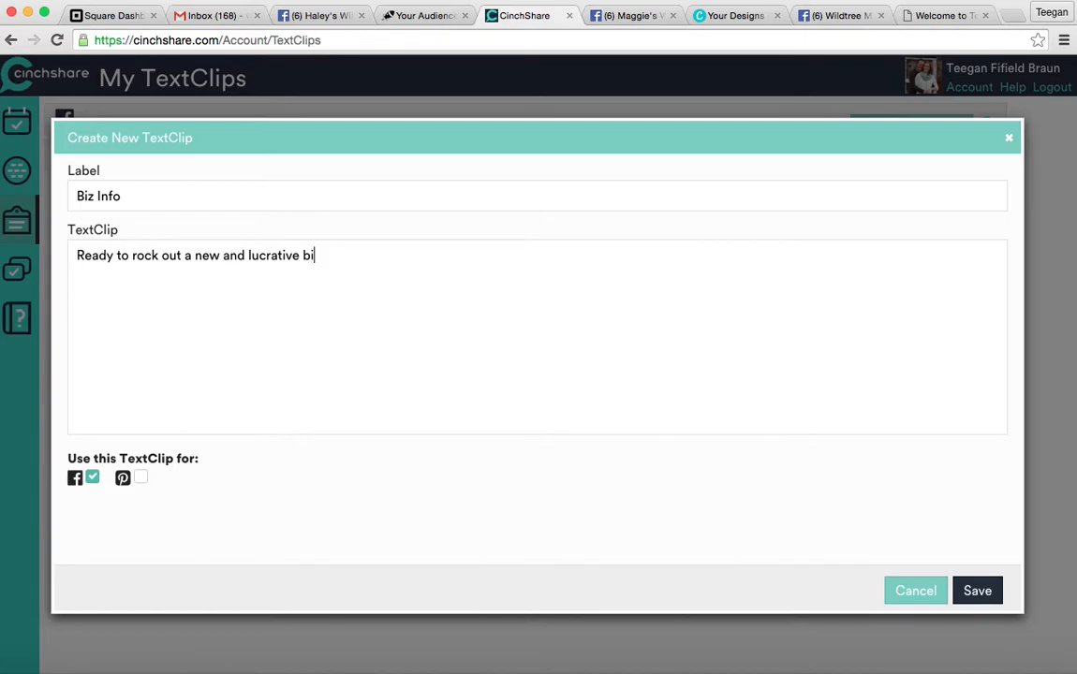
{"action": "key", "text": "BackSpace"}
{"action": "type", "text": "usiness this year?!"}
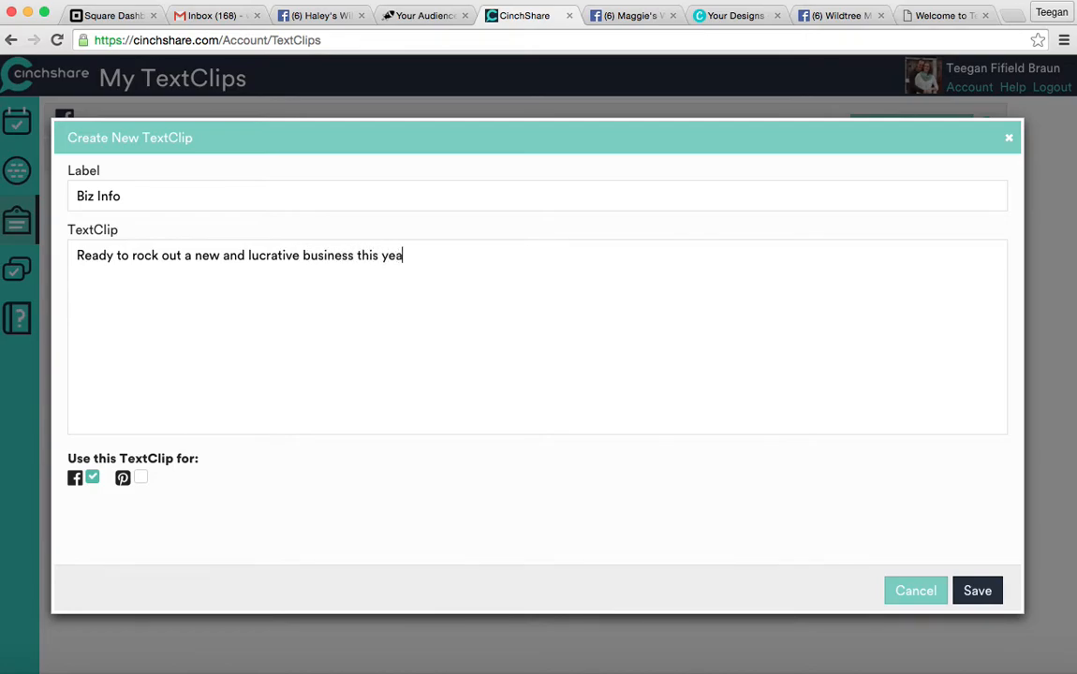
{"action": "key", "text": "Return"}
{"action": "type", "text": "Join my team!"}
{"action": "key", "text": "Return"}
{"action": "type", "text": "ww"}
{"action": "key", "text": "BackSpace"}
{"action": "key", "text": "BackSpace"}
{"action": "type", "text": "Fo"}
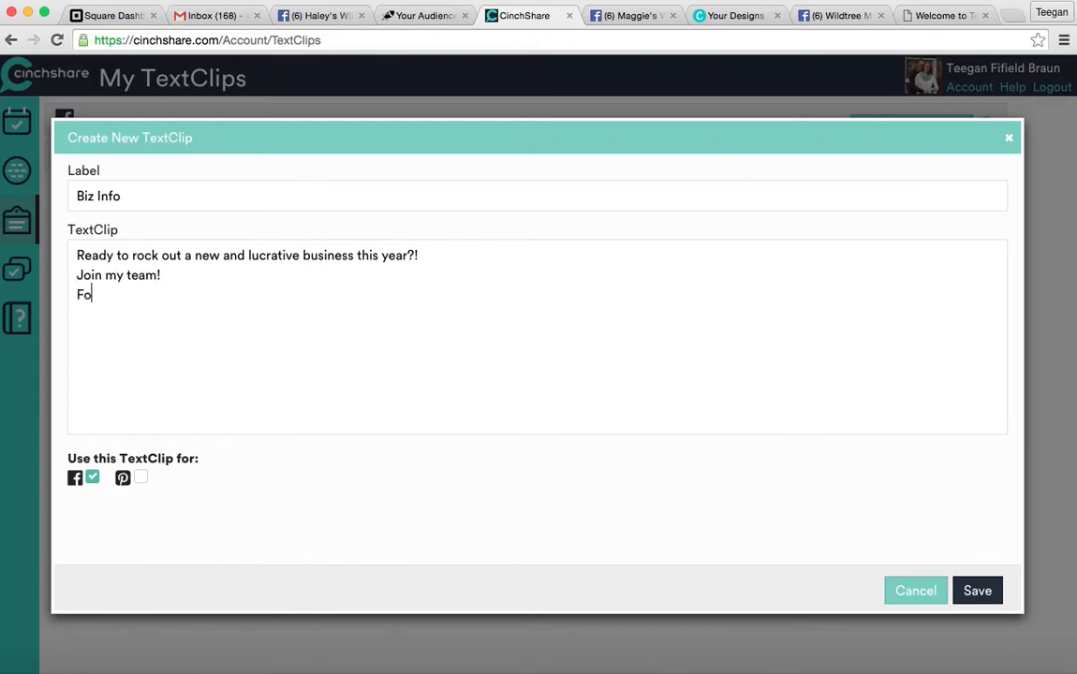
{"action": "type", "text": "r more info click he"}
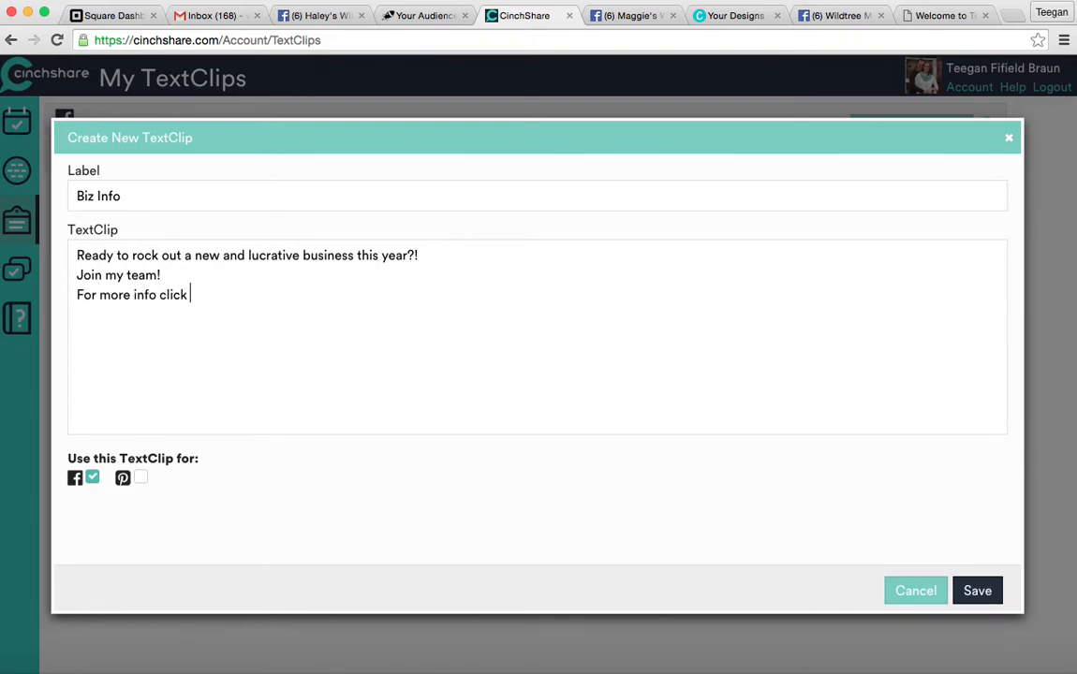
{"action": "key", "text": "BackSpace"}
{"action": "key", "text": "BackSpace"}
{"action": "key", "text": "BackSpace"}
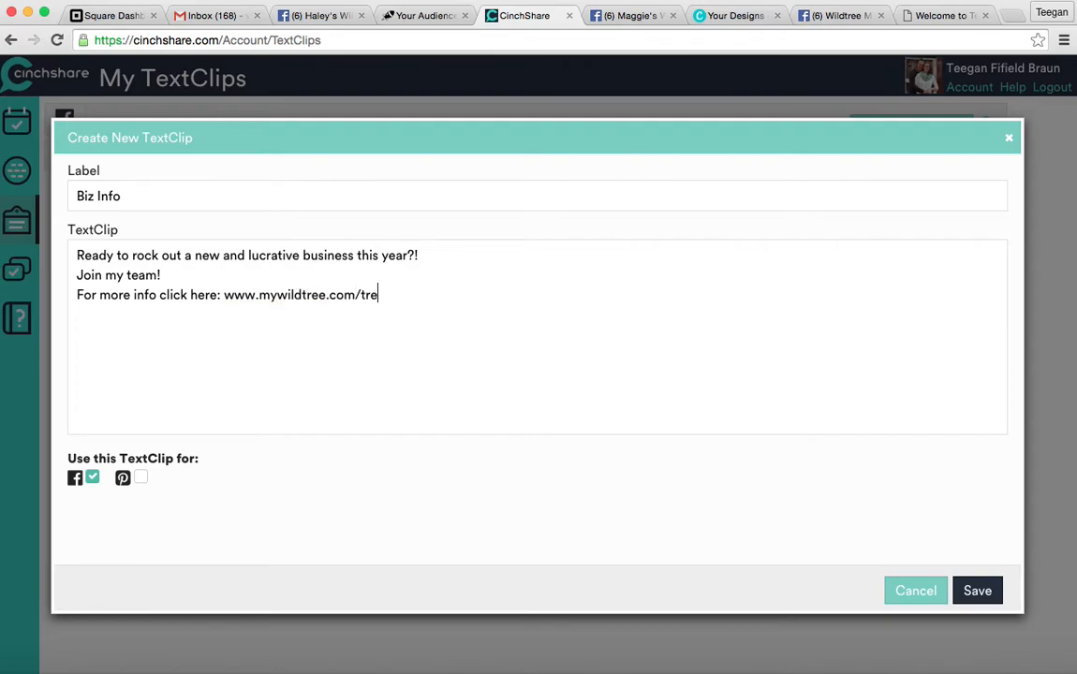
Save the Biz Info TextClip and return to the Schedule a Post page.
{"action": "left_click", "coordinate": [977, 590]}
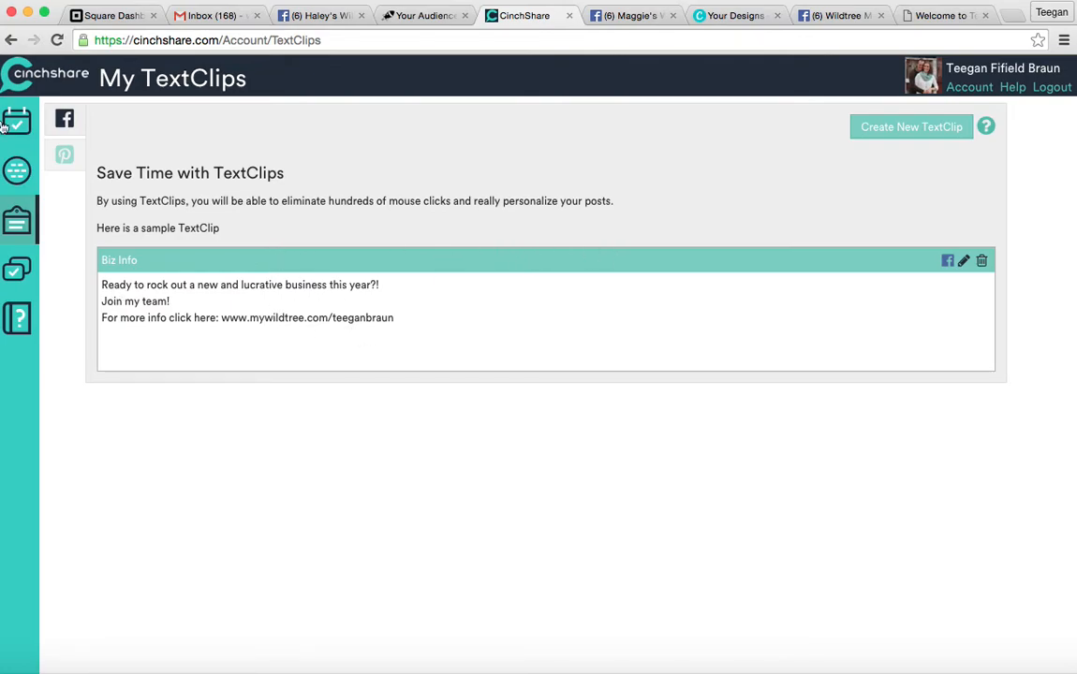
{"action": "left_click", "coordinate": [21, 174]}
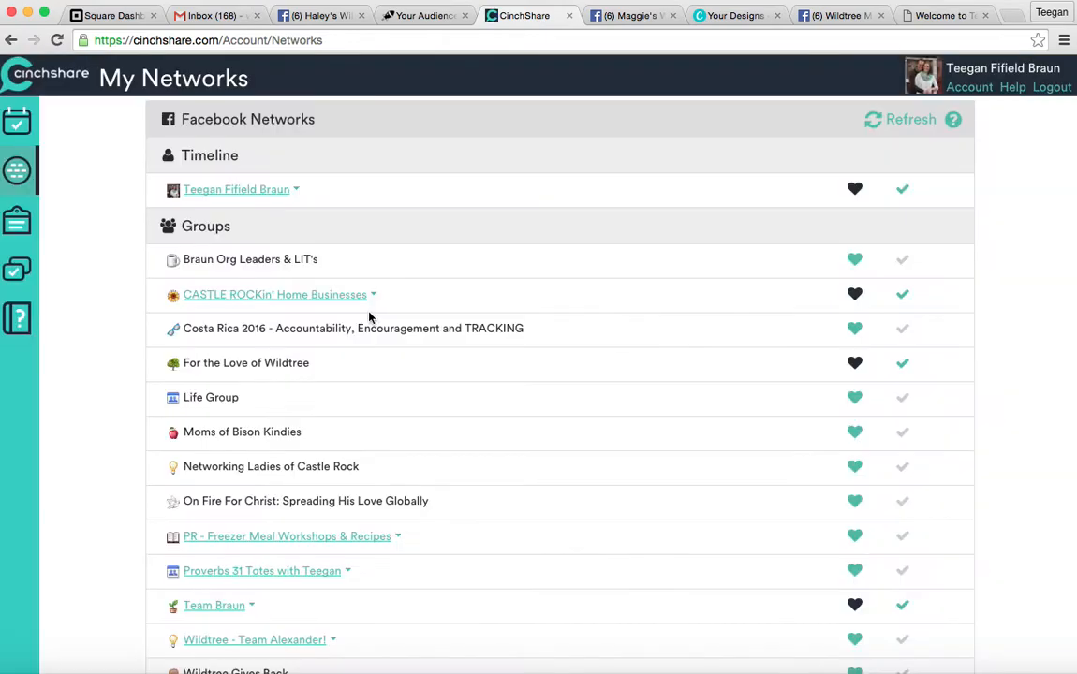
{"action": "left_click", "coordinate": [17, 122]}
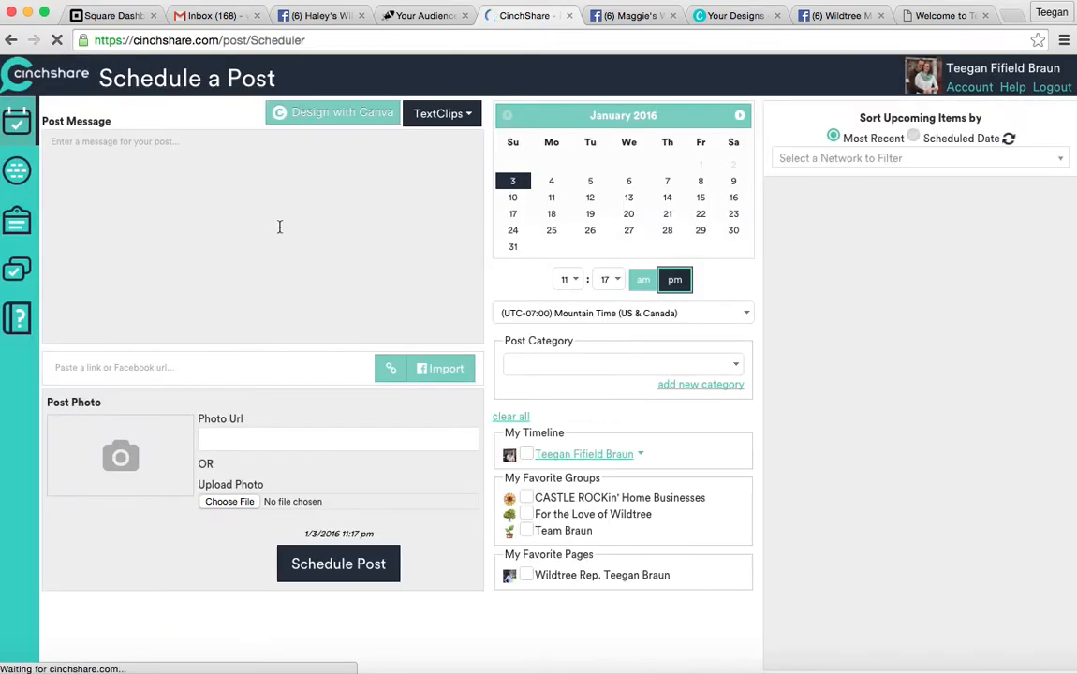
Insert the Biz Info TextClip into the post message, then delete the inserted text.
{"action": "left_click", "coordinate": [451, 114]}
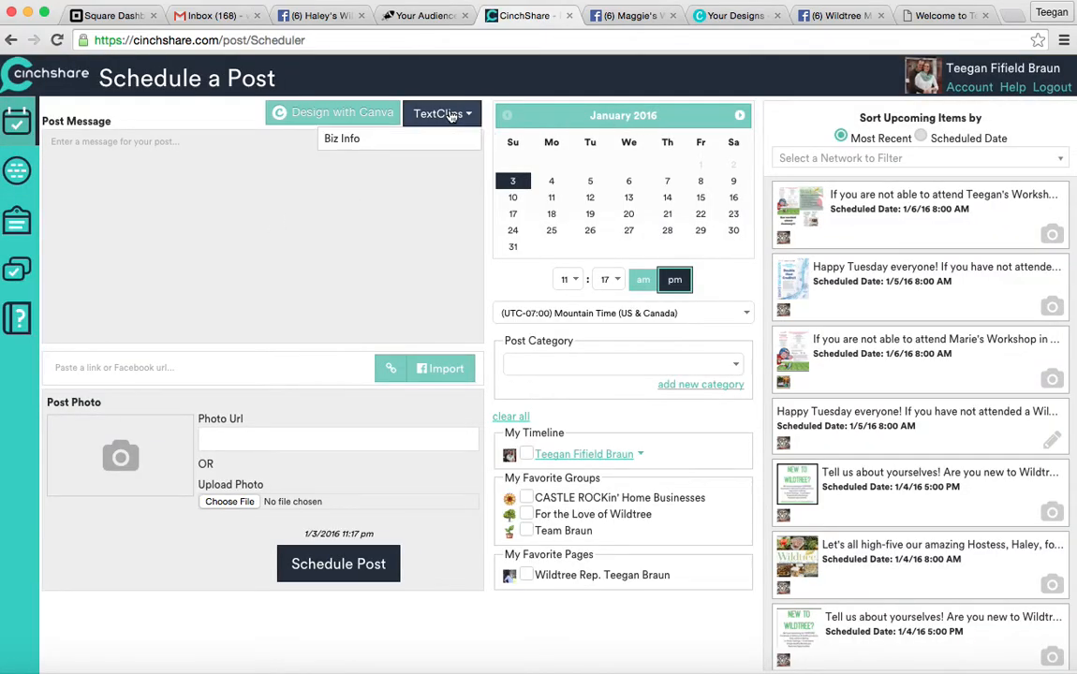
{"action": "left_click", "coordinate": [433, 138]}
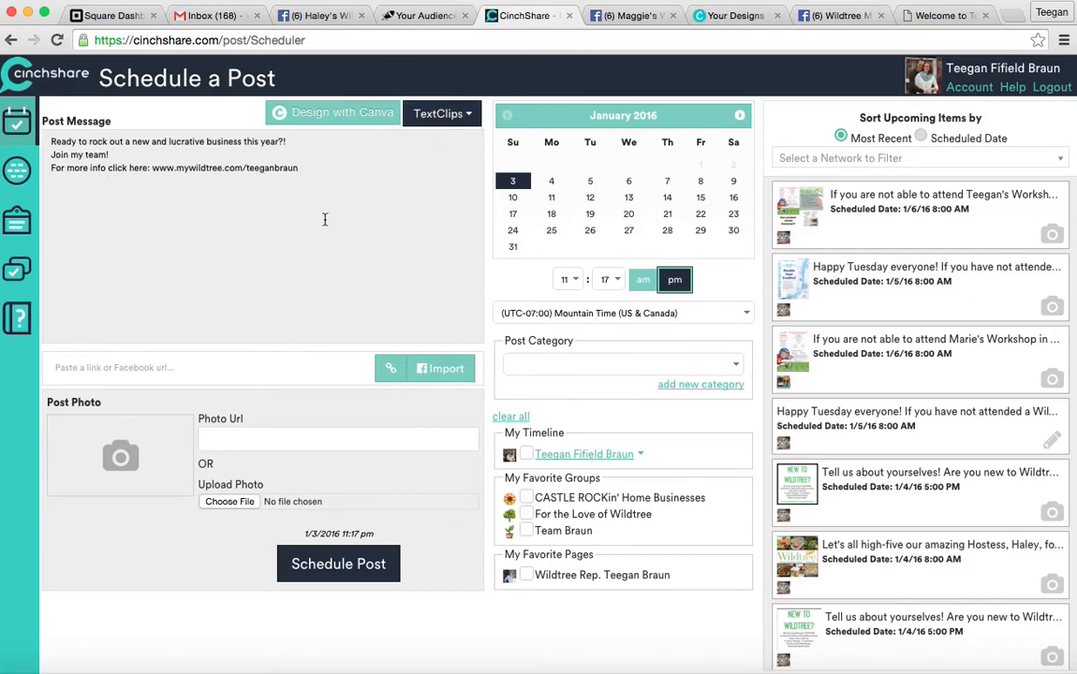
{"action": "left_click_drag", "start_coordinate": [302, 168], "coordinate": [52, 129]}
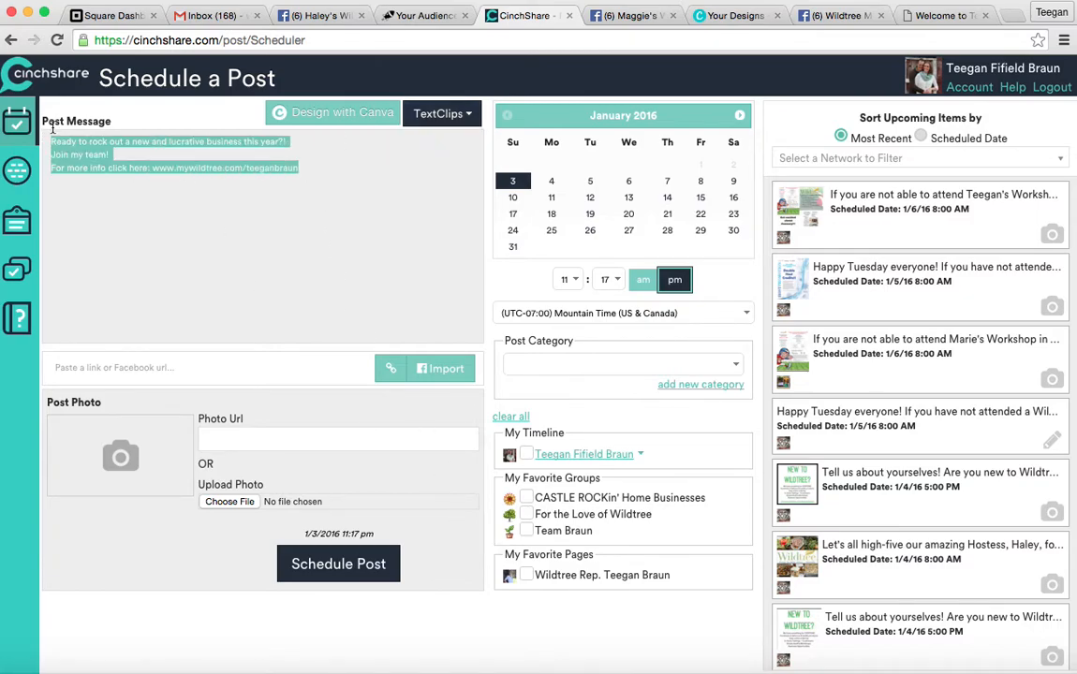
{"action": "key", "text": "BackSpace"}
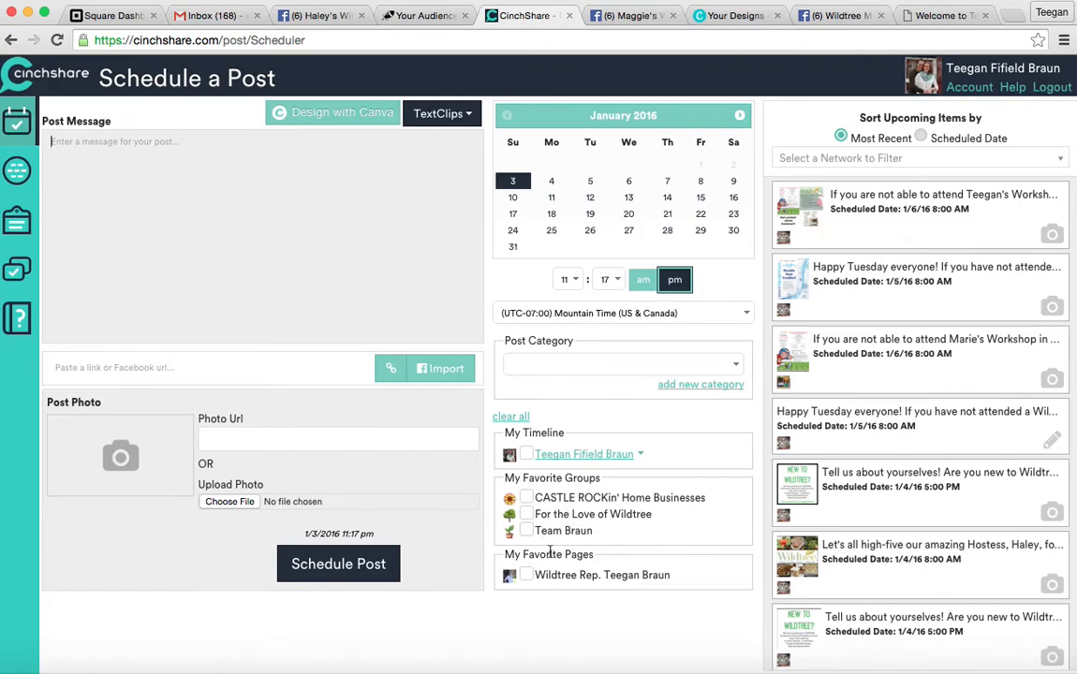
{"action": "left_click", "coordinate": [555, 463]}
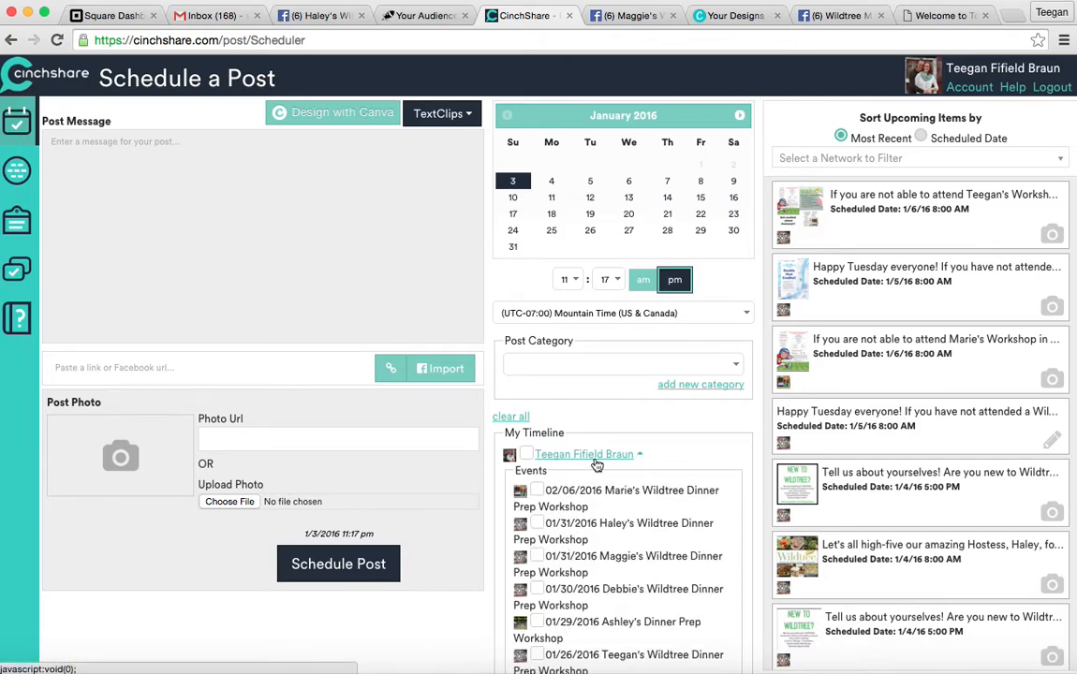
{"action": "left_click", "coordinate": [596, 466]}
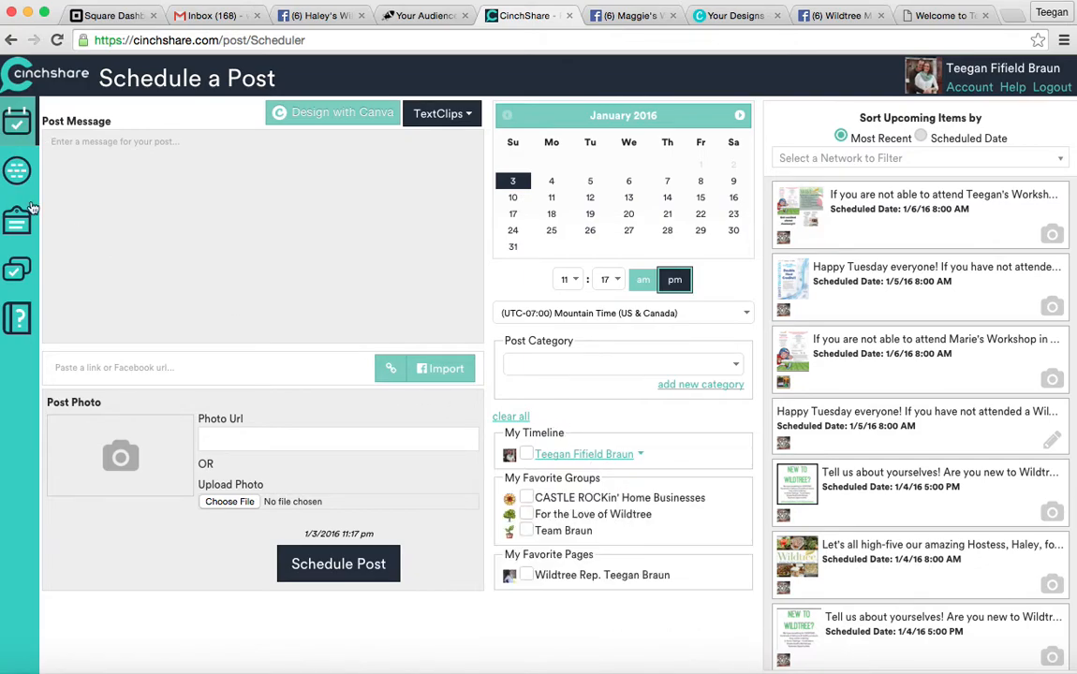